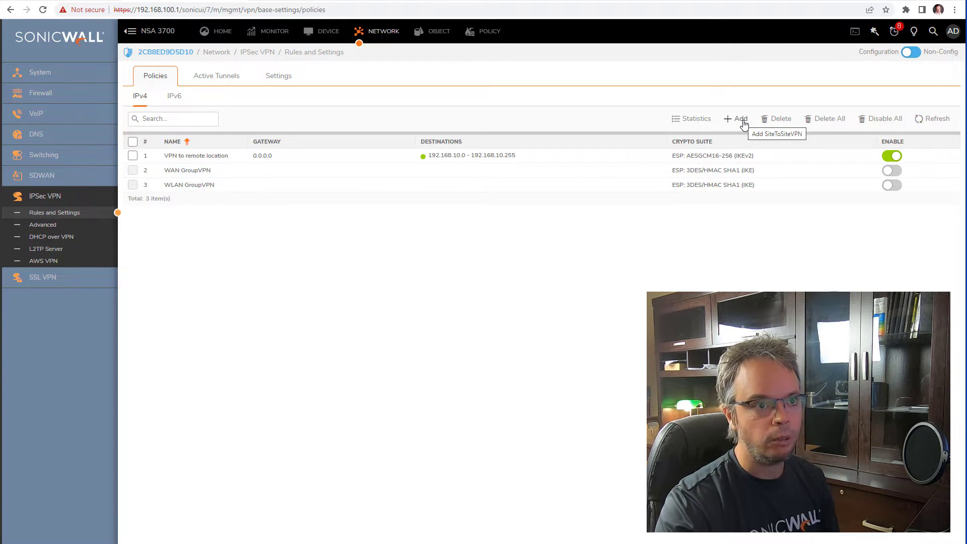
# Create a site-to-site policy named 'VPN to WG' with gateway 192.168.19.50 and a confirmed shared secret.
pyautogui.click(741, 119)
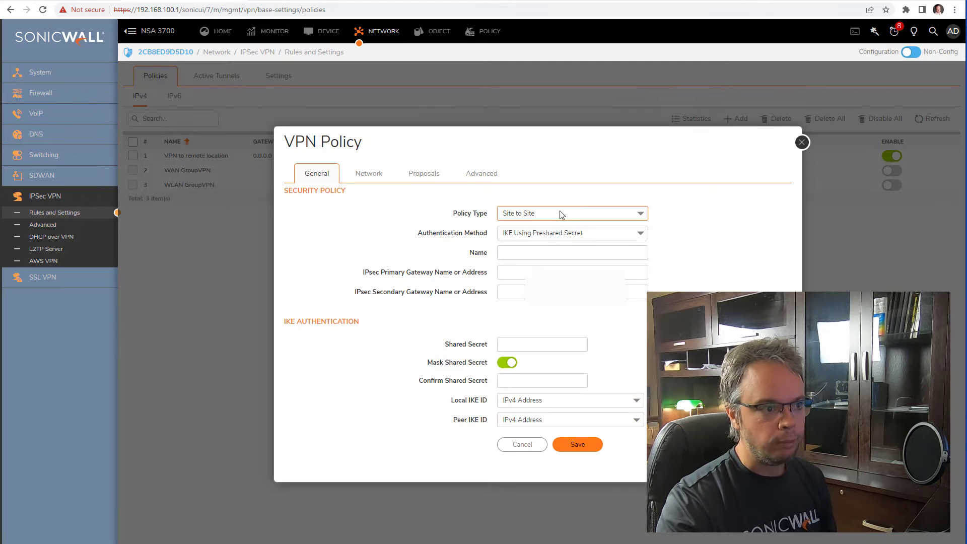
pyautogui.click(551, 253)
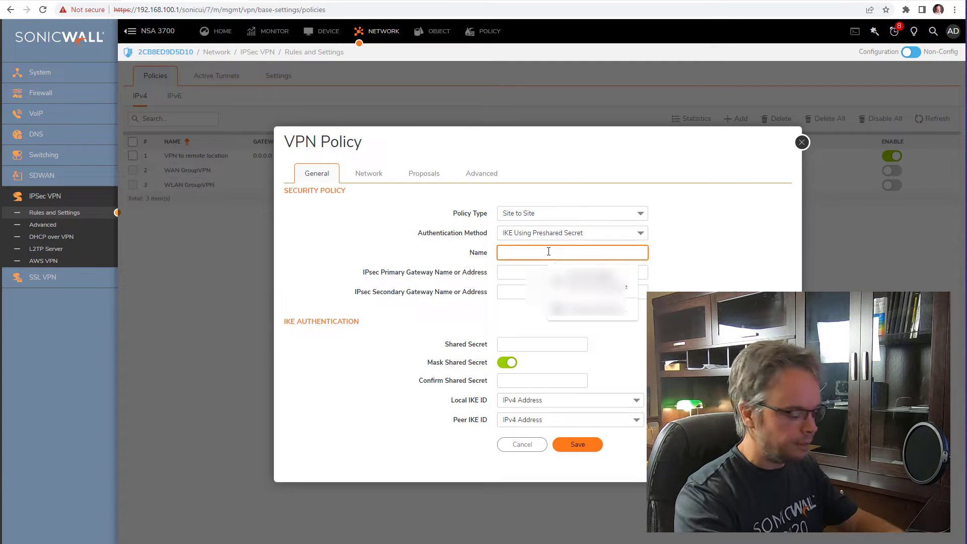
pyautogui.write('VPN to WG')
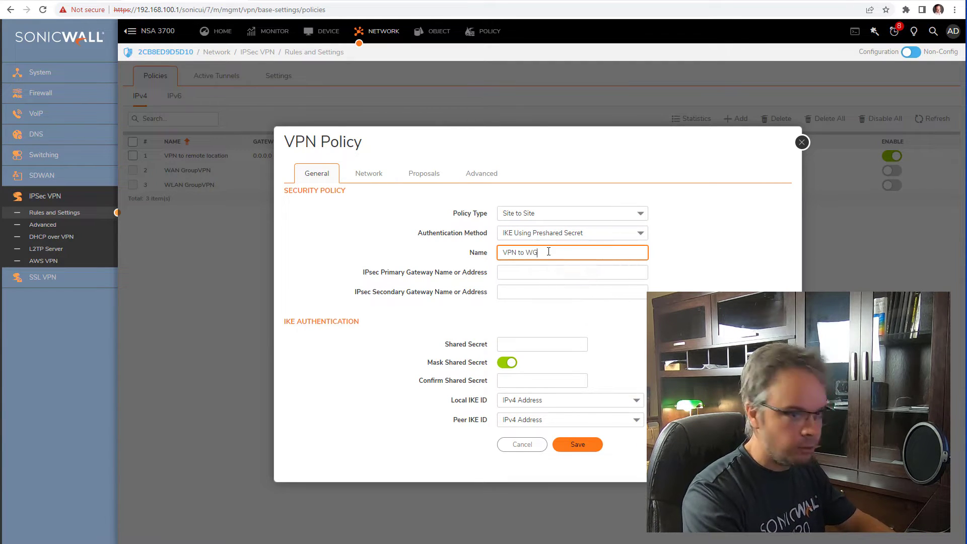
pyautogui.click(548, 273)
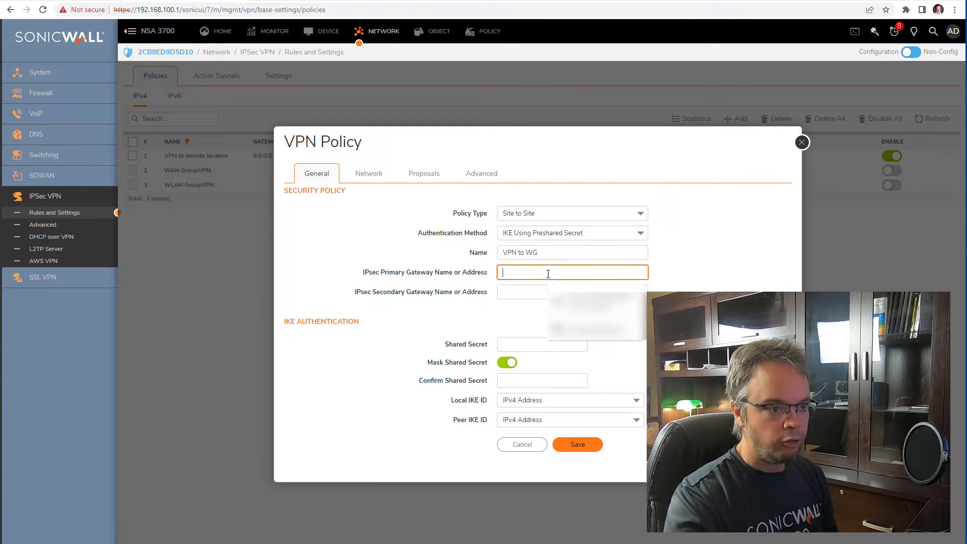
pyautogui.write('192.168.19.50')
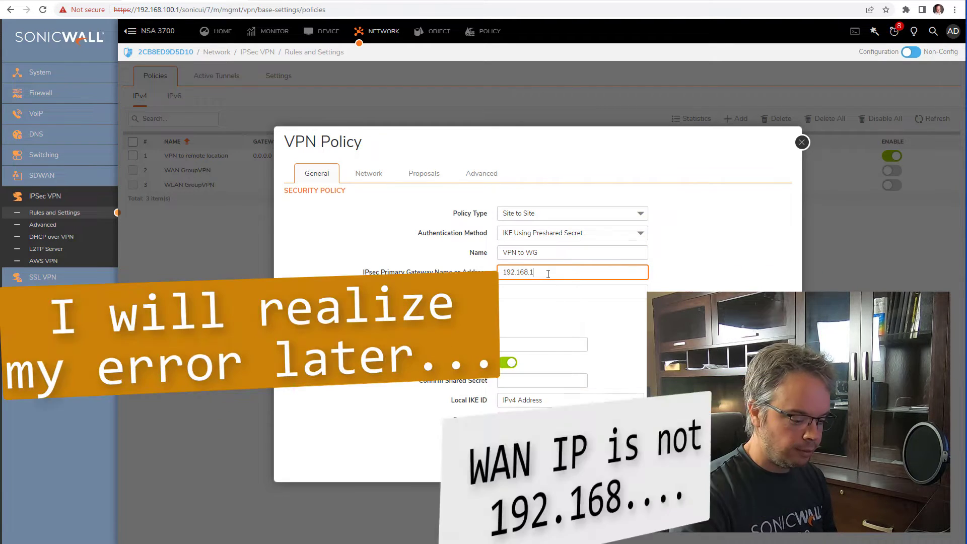
pyautogui.click(533, 342)
pyautogui.write('••••')
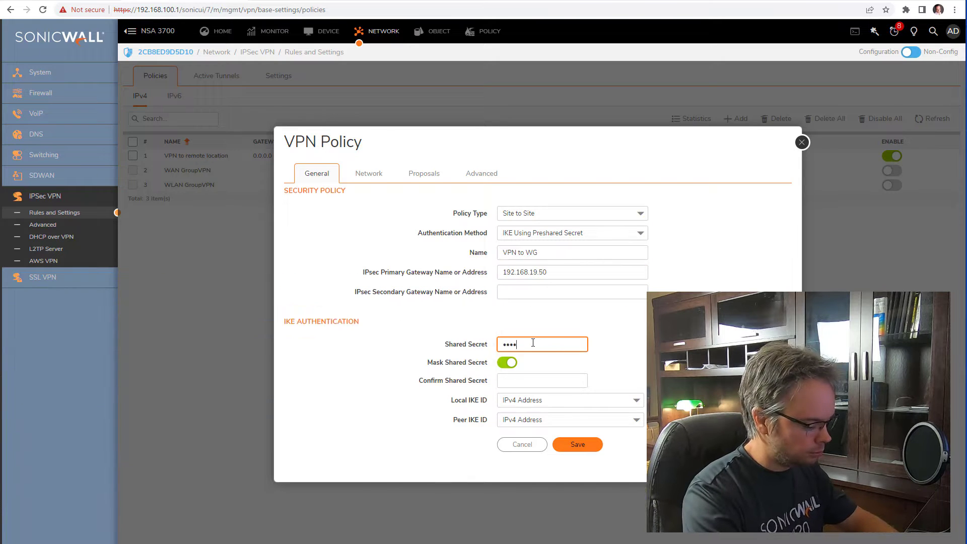
pyautogui.write('•••••••')
pyautogui.press('Tab')
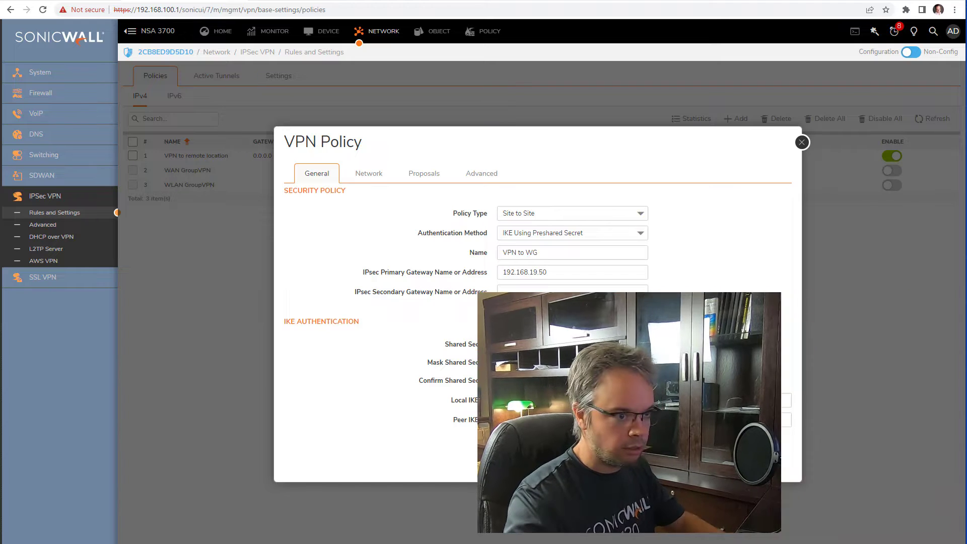
pyautogui.click(507, 362)
pyautogui.click(509, 364)
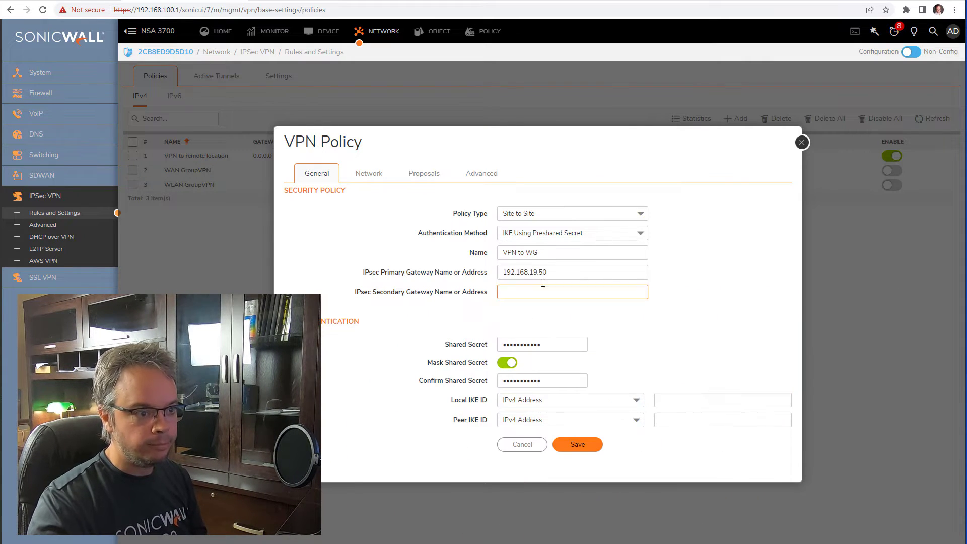
# Fill the IKE IDs: local 192.168.19.100 and peer 192.168.19.50, reusing the copied gateway address.
pyautogui.moveTo(555, 276); pyautogui.dragTo(358, 271)
pyautogui.hotkey('ctrl', 'c')
pyautogui.click(706, 419)
pyautogui.hotkey('ctrl', 'v')
pyautogui.click(699, 400)
pyautogui.hotkey('ctrl', 'v')
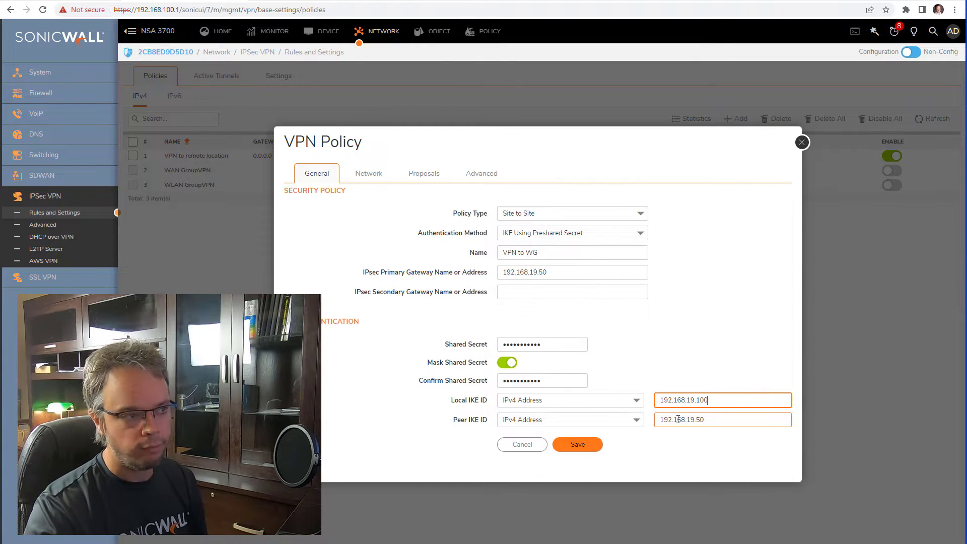
# On the policy's Network settings, pick X0 Subnet for local networks and WG Remote for destination.
pyautogui.click(365, 177)
pyautogui.click(515, 213)
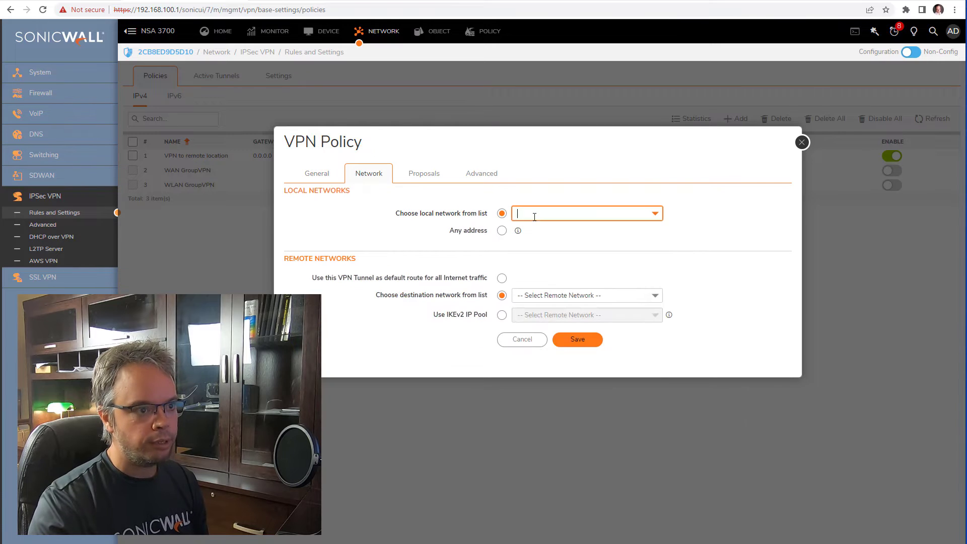
pyautogui.scroll(-1, 608, 331)
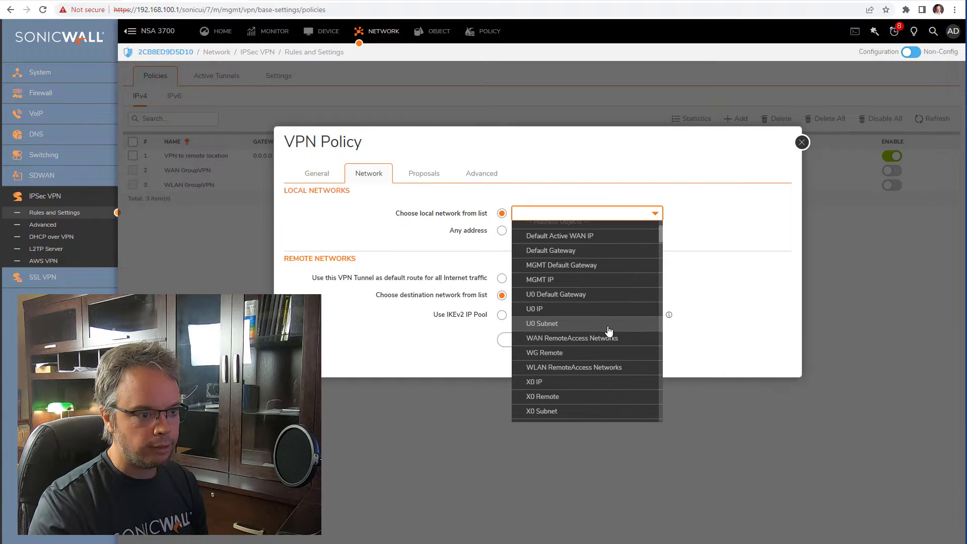
pyautogui.click(578, 413)
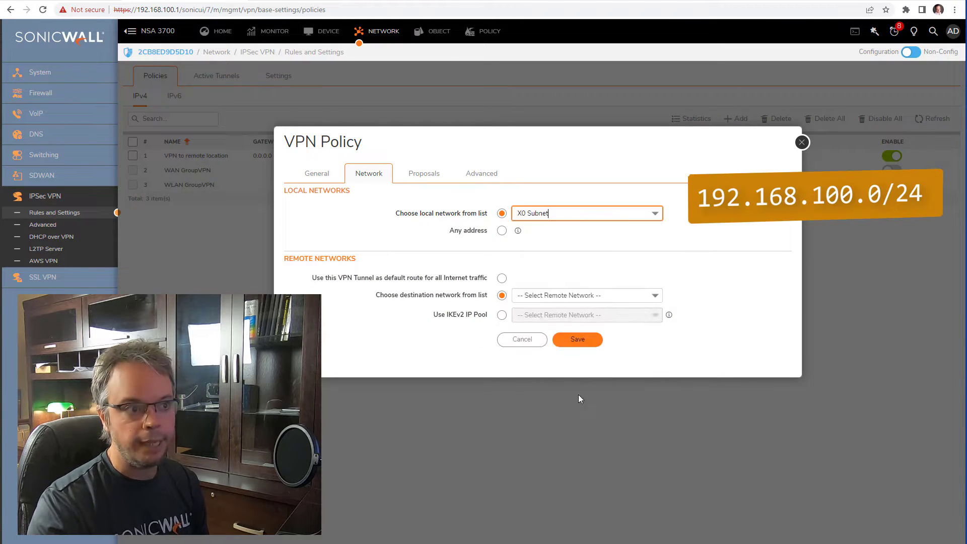
pyautogui.click(576, 296)
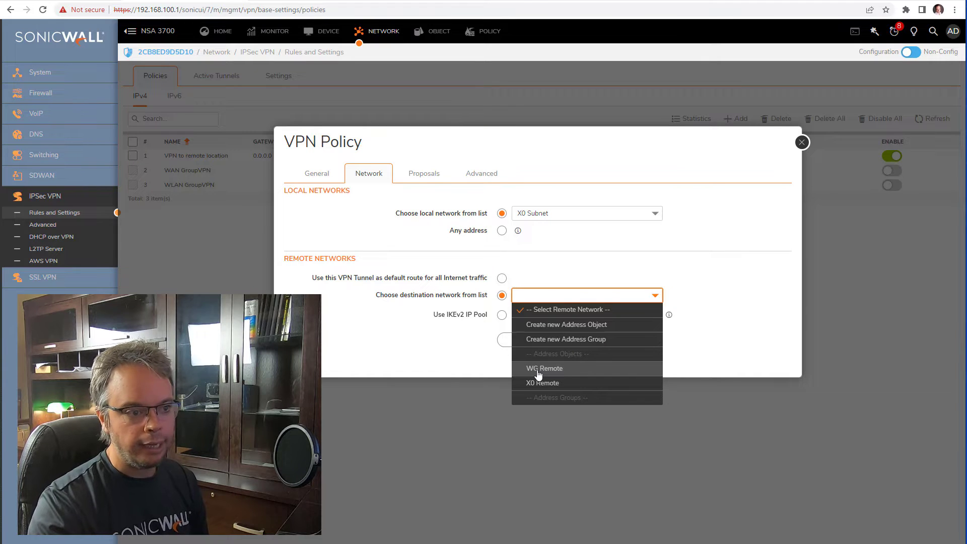
pyautogui.click(539, 373)
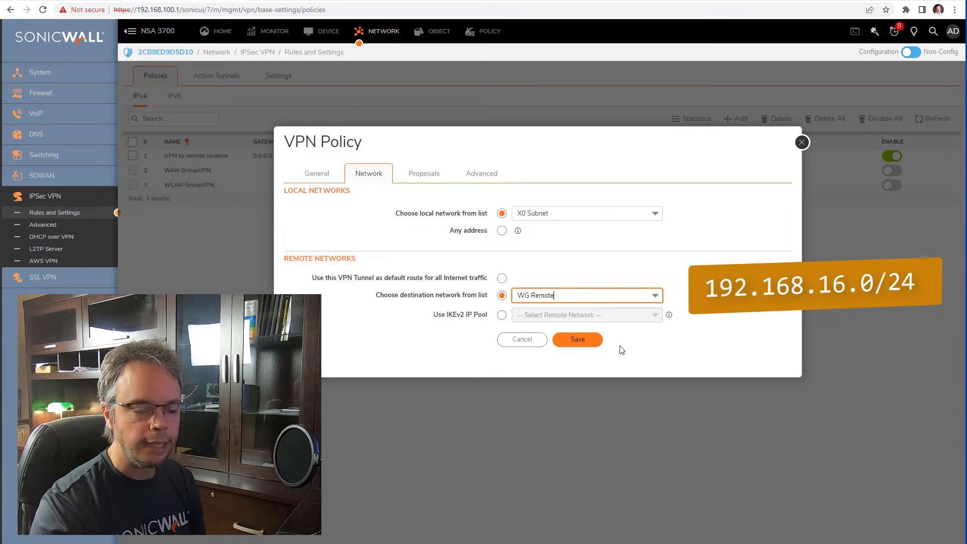
pyautogui.click(653, 299)
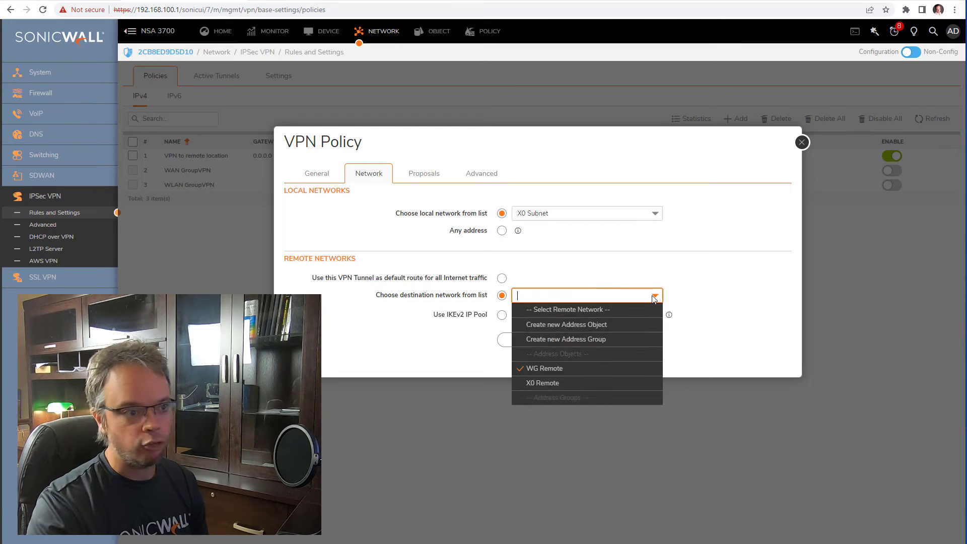
pyautogui.click(612, 329)
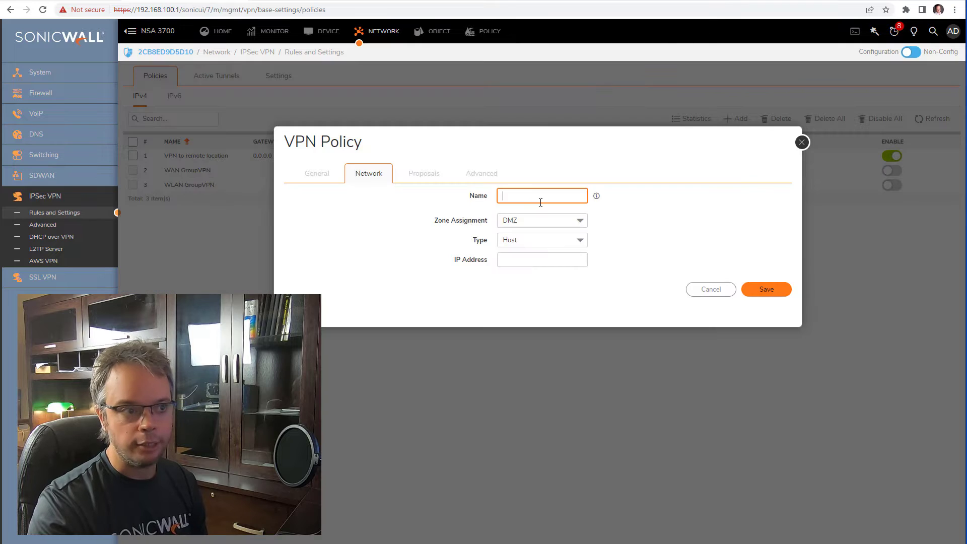
pyautogui.click(541, 220)
pyautogui.write('VPN')
pyautogui.press('Return')
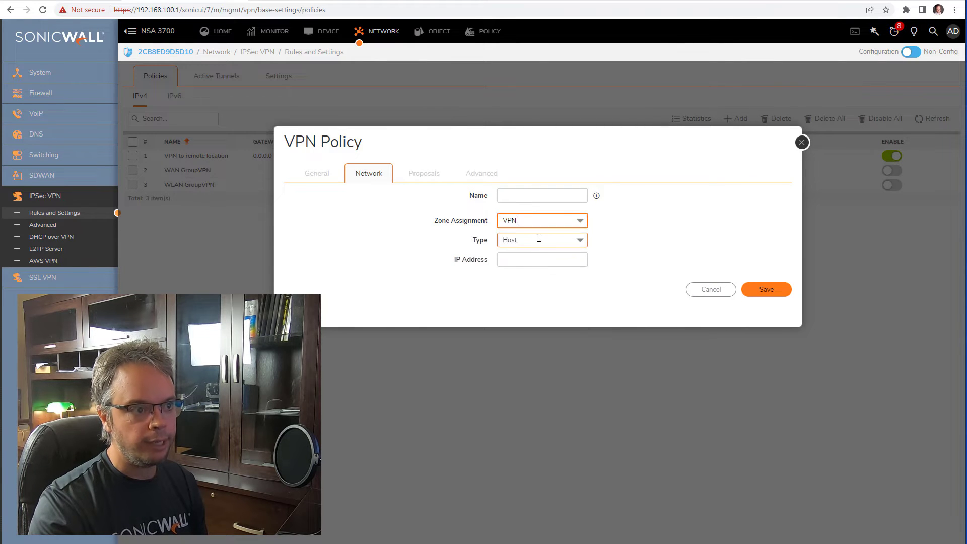
pyautogui.click(539, 239)
pyautogui.click(539, 283)
pyautogui.click(535, 260)
pyautogui.write('1952')
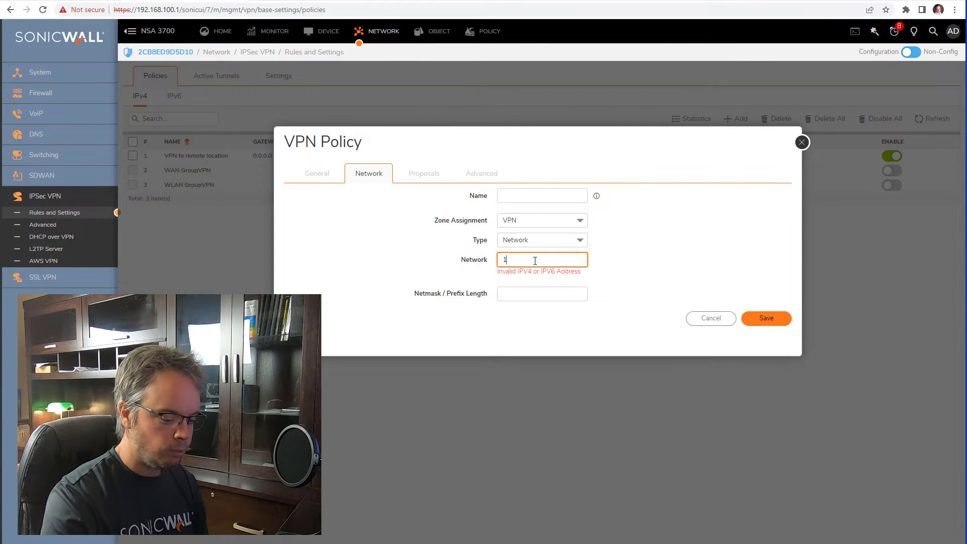
pyautogui.press('BackSpace')
pyautogui.press('BackSpace')
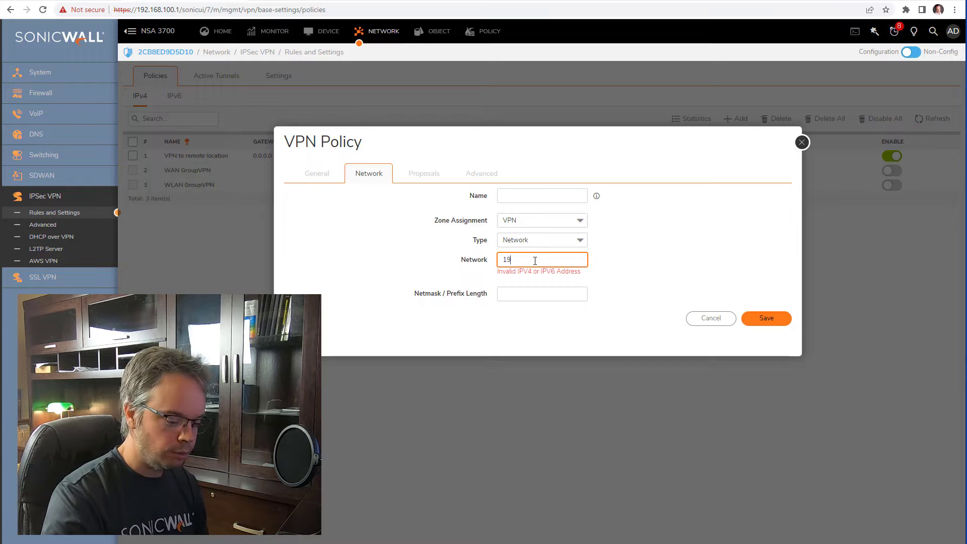
pyautogui.write('2.1')
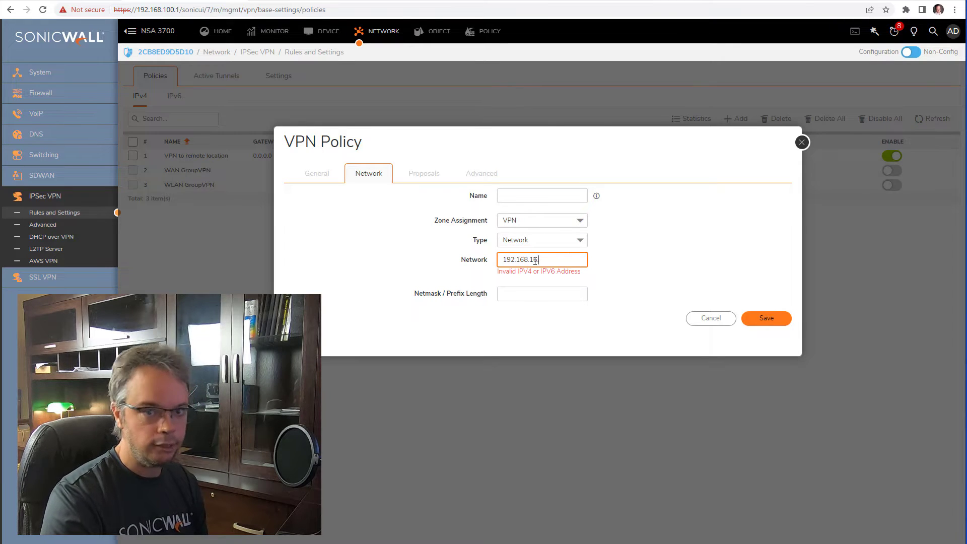
pyautogui.write('68.11')
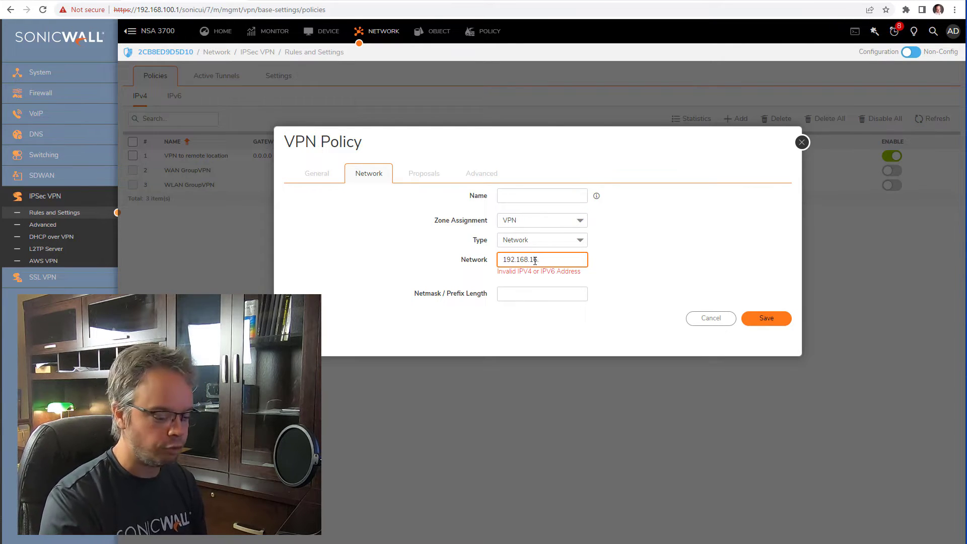
pyautogui.write('.0')
pyautogui.click(542, 287)
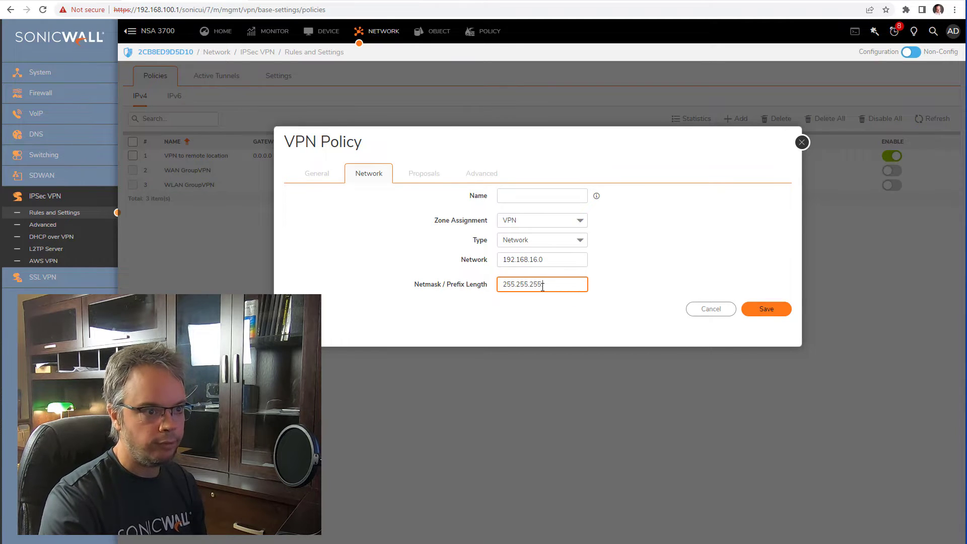
pyautogui.click(705, 311)
pyautogui.click(593, 295)
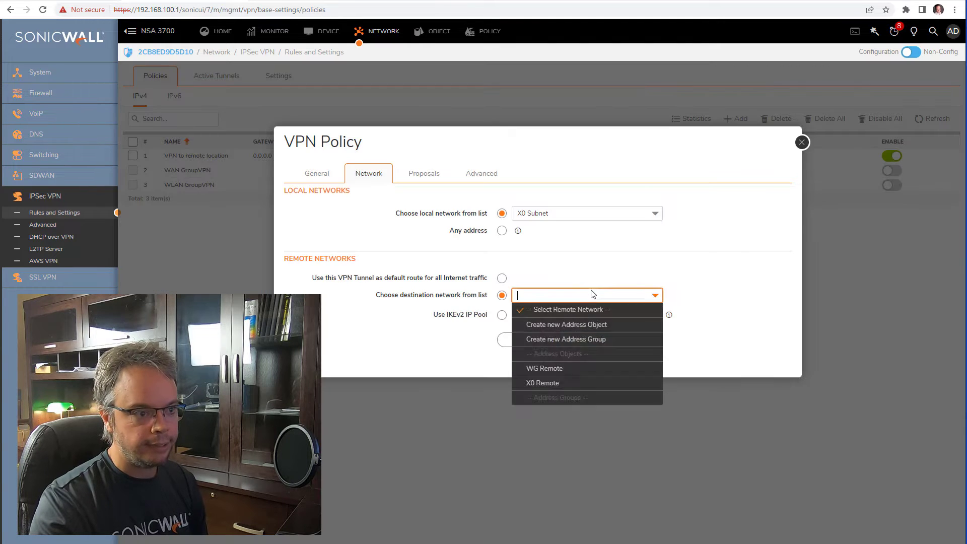
pyautogui.click(591, 372)
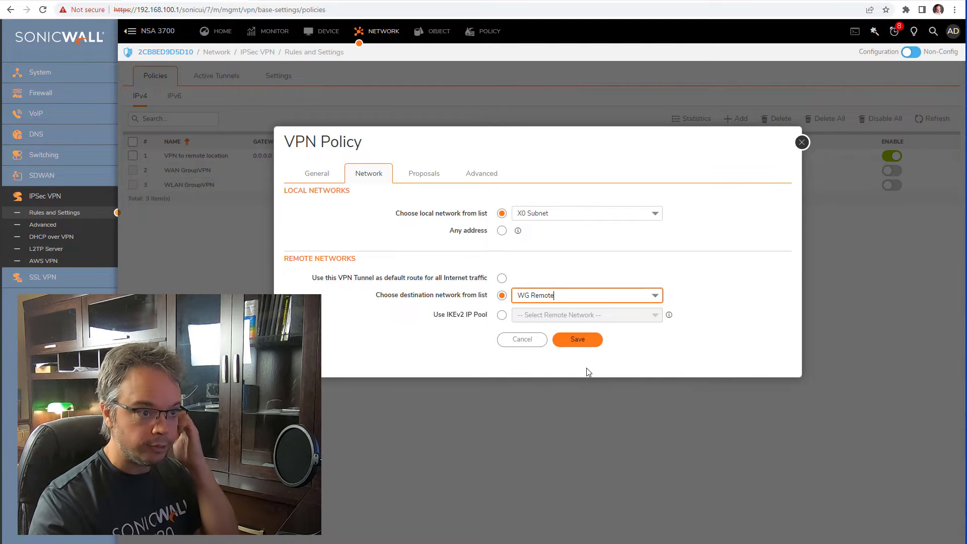
# Change the phase 1 exchange from IKEv2 Mode to Main Mode and save the VPN to WG policy.
pyautogui.click(423, 173)
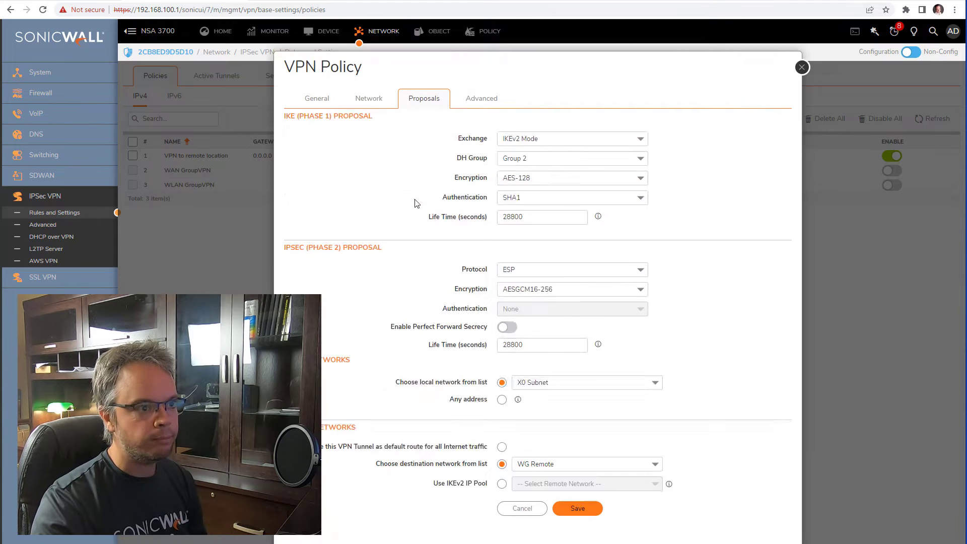
pyautogui.click(572, 141)
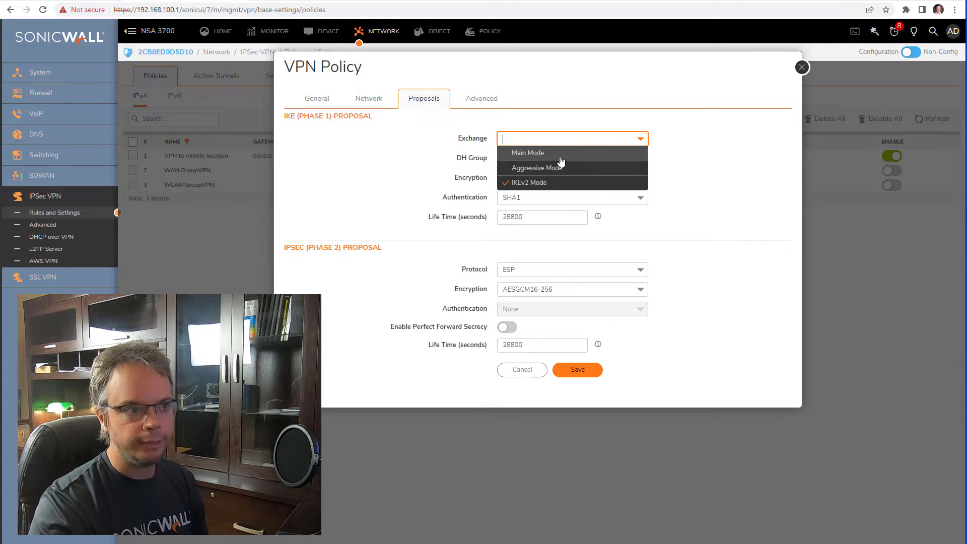
pyautogui.click(558, 156)
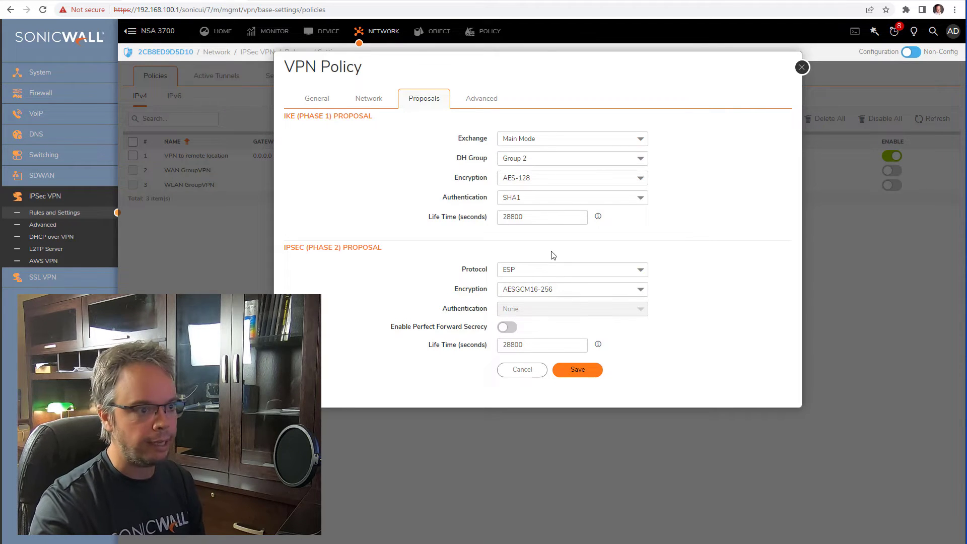
pyautogui.click(576, 370)
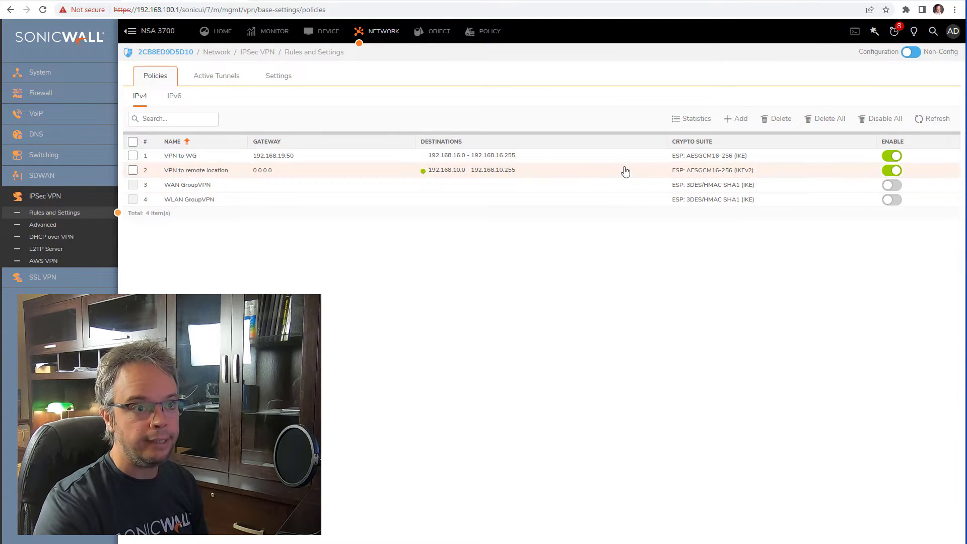
# Reopen VPN to WG to view its proposals: Main Mode, Group 2, AES-128, SHA1, 28800 seconds.
pyautogui.moveTo(622, 165)
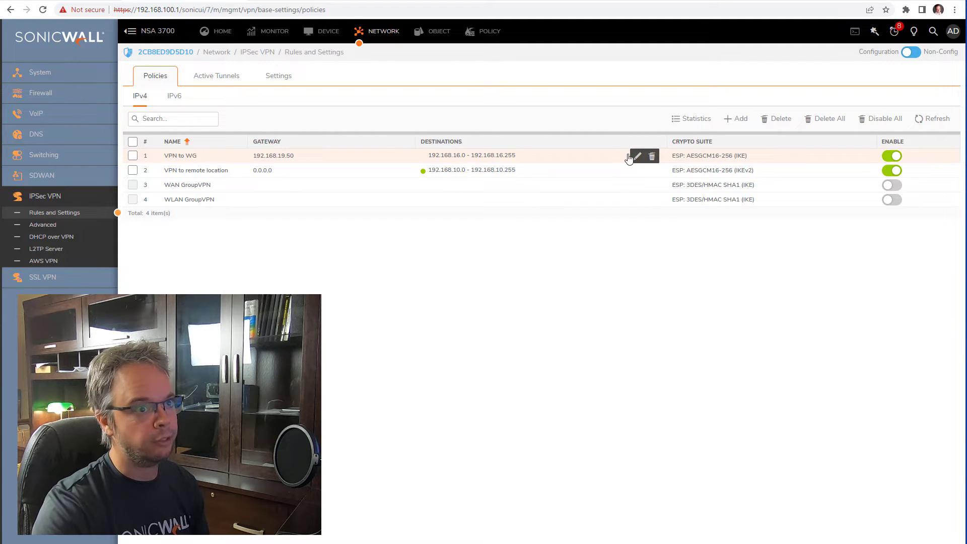
pyautogui.click(637, 157)
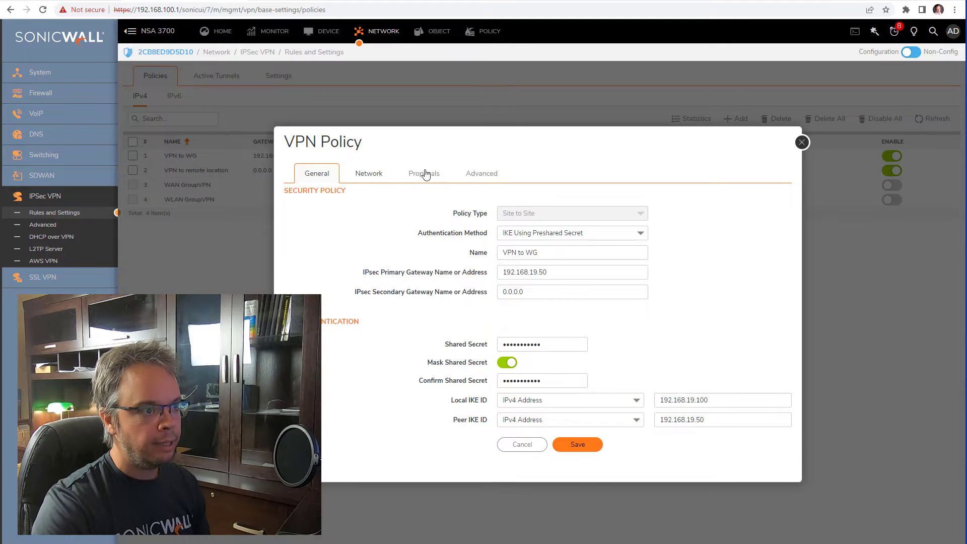
pyautogui.click(426, 174)
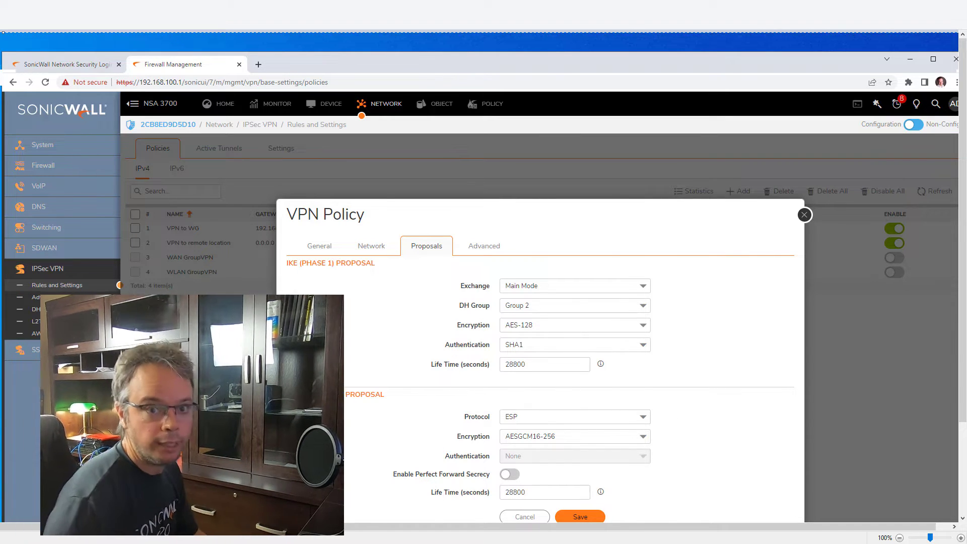
# Place WatchGuard Policy Manager beside the SonicWall proposals dialog and bring up its VPN menu.
pyautogui.hotkey('alt', 'Tab')
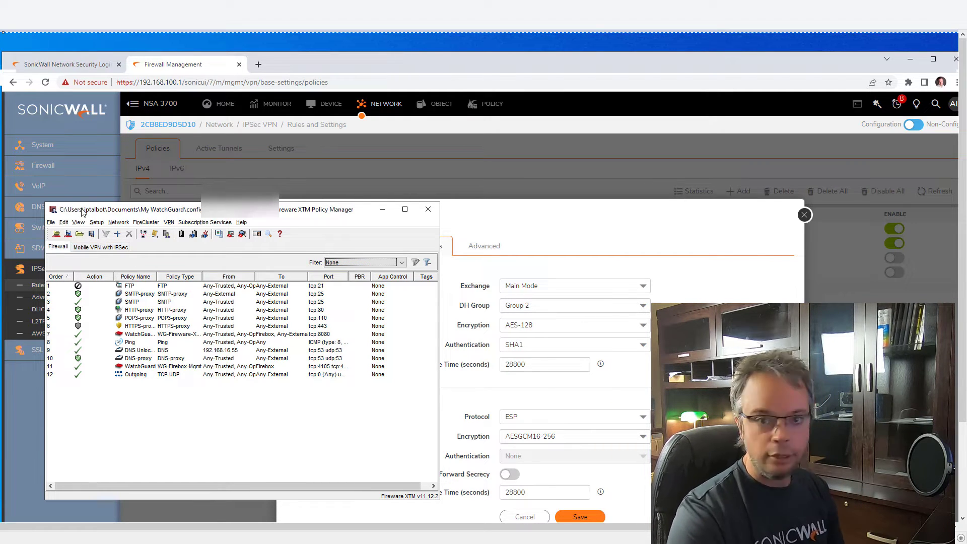
pyautogui.moveTo(211, 213); pyautogui.dragTo(192, 215)
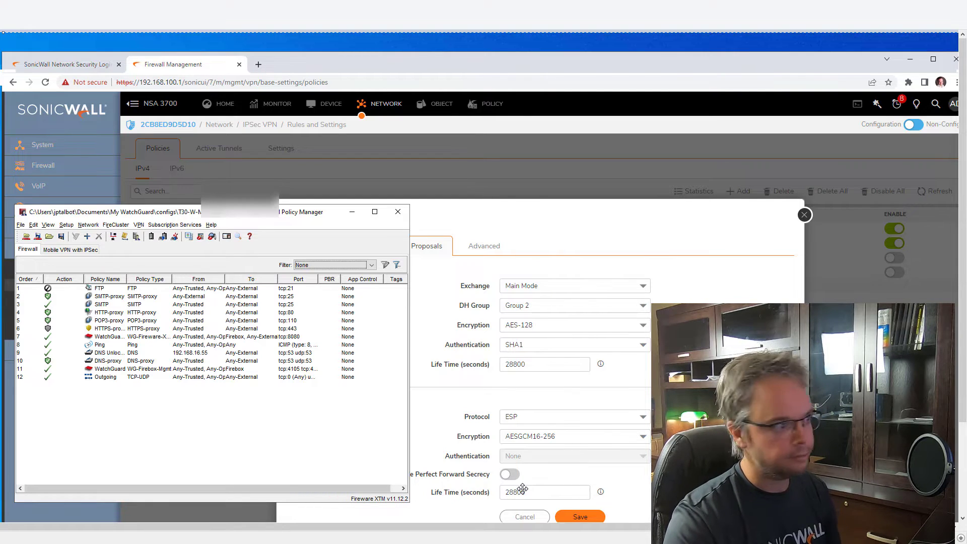
pyautogui.click(139, 225)
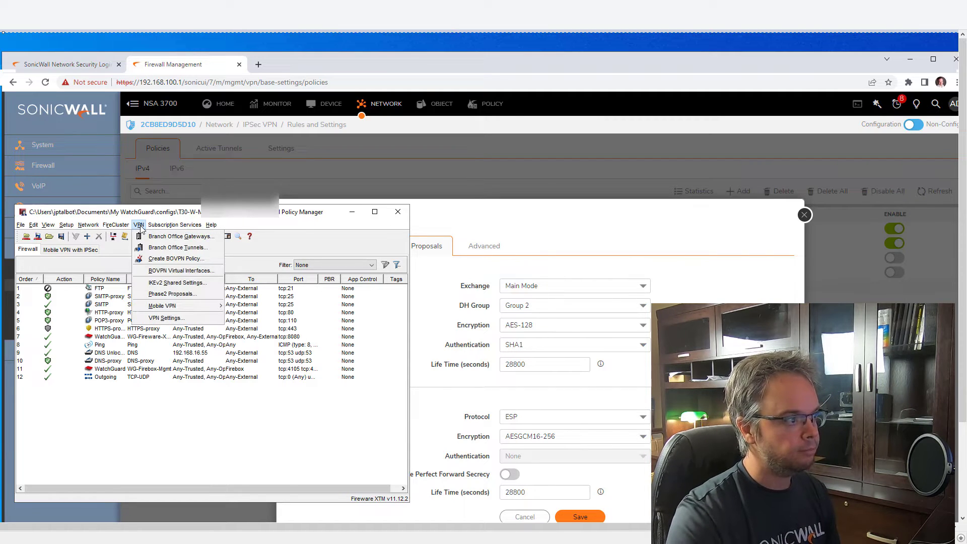
pyautogui.moveTo(282, 212); pyautogui.dragTo(161, 228)
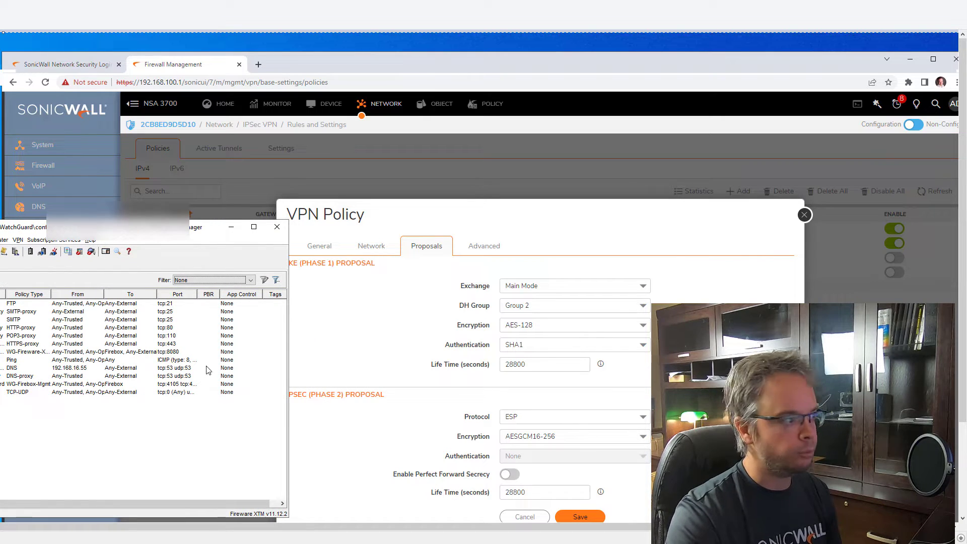
pyautogui.click(18, 240)
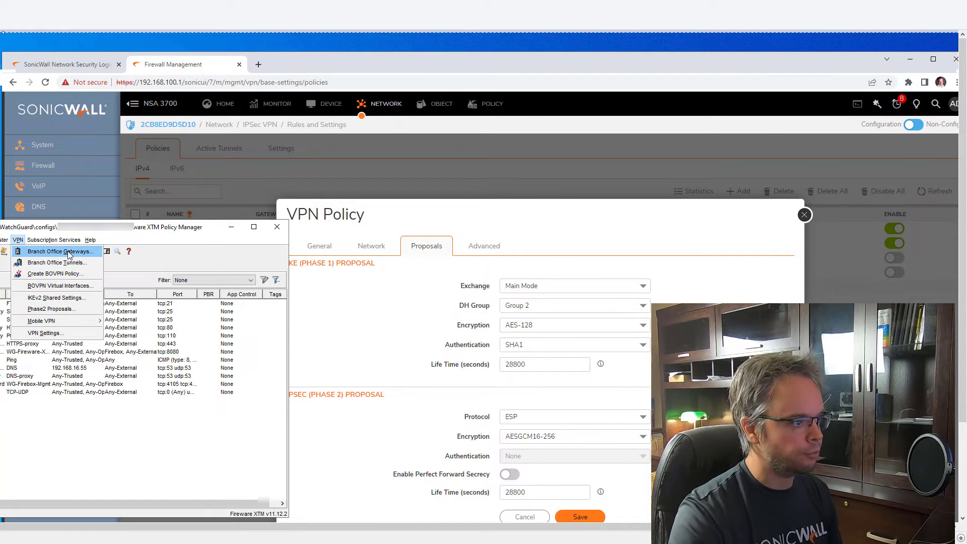
# Add a branch office gateway named 'gateway to SNWL' and enter its pre-shared key.
pyautogui.click(69, 255)
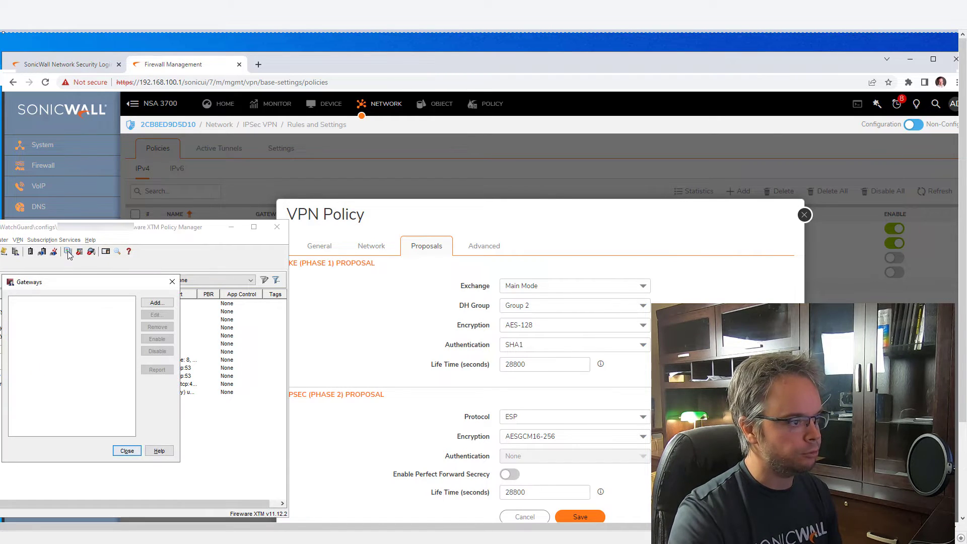
pyautogui.click(157, 303)
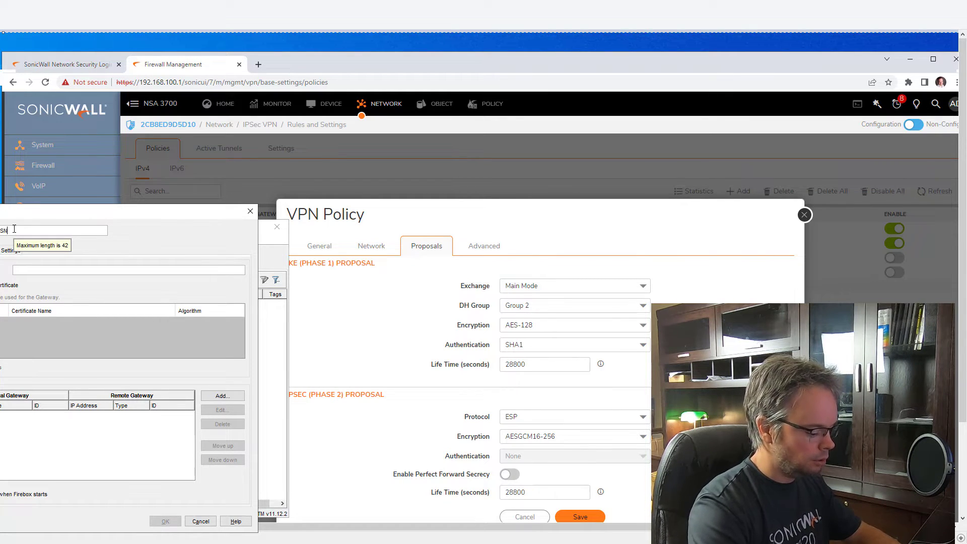
pyautogui.write('SNWL')
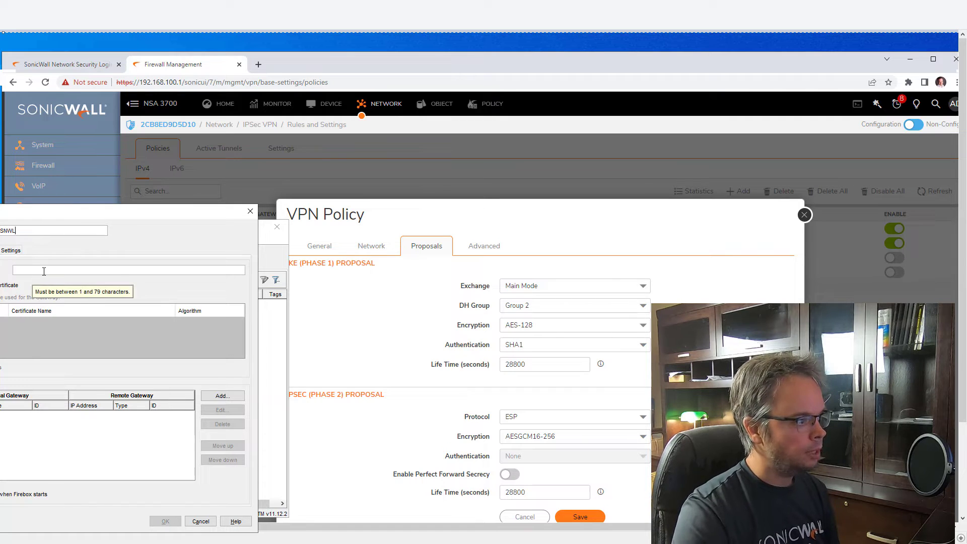
pyautogui.click(44, 272)
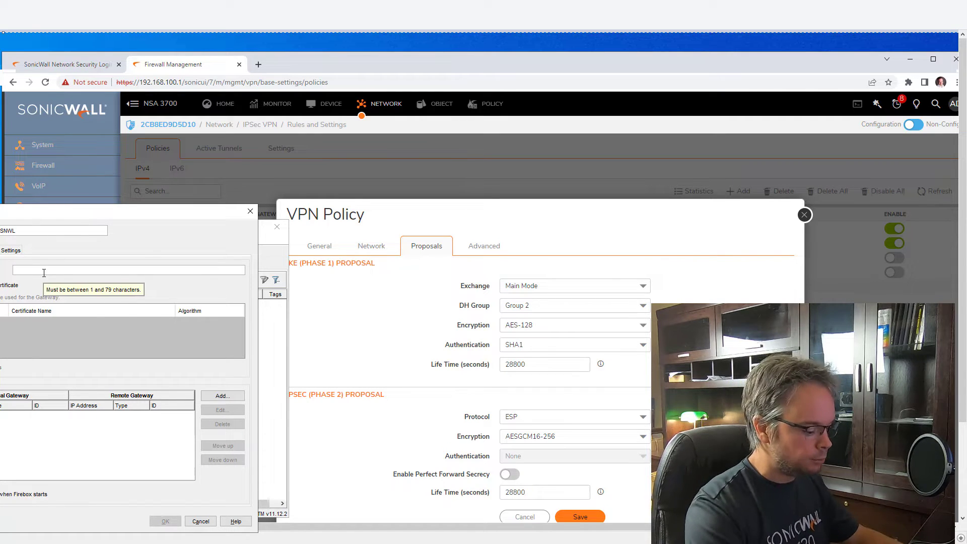
pyautogui.write('••••')
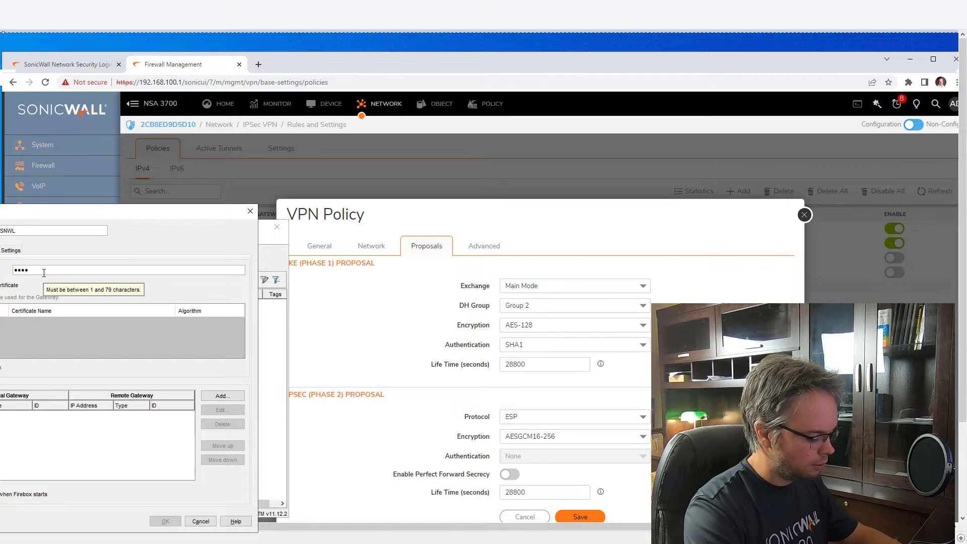
pyautogui.write('•••••••')
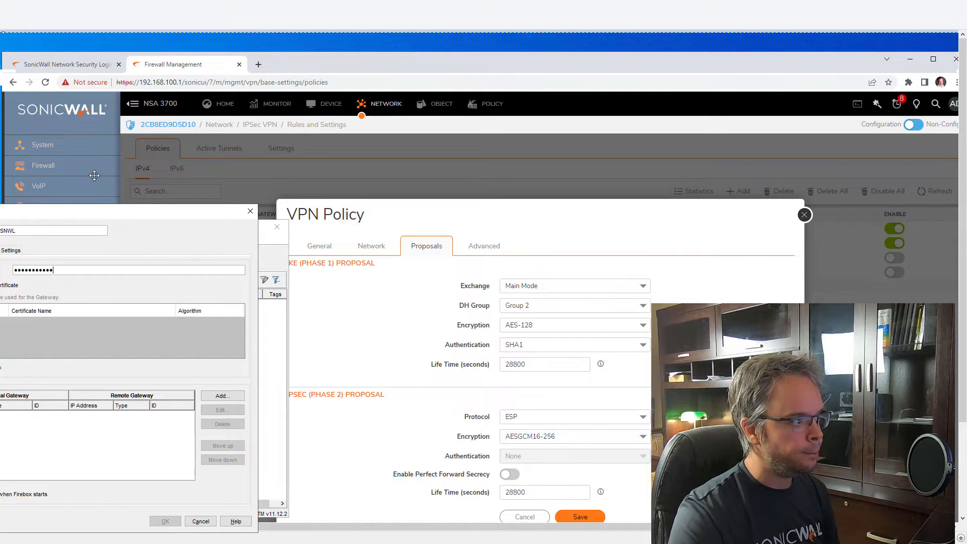
pyautogui.moveTo(96, 212); pyautogui.dragTo(178, 214)
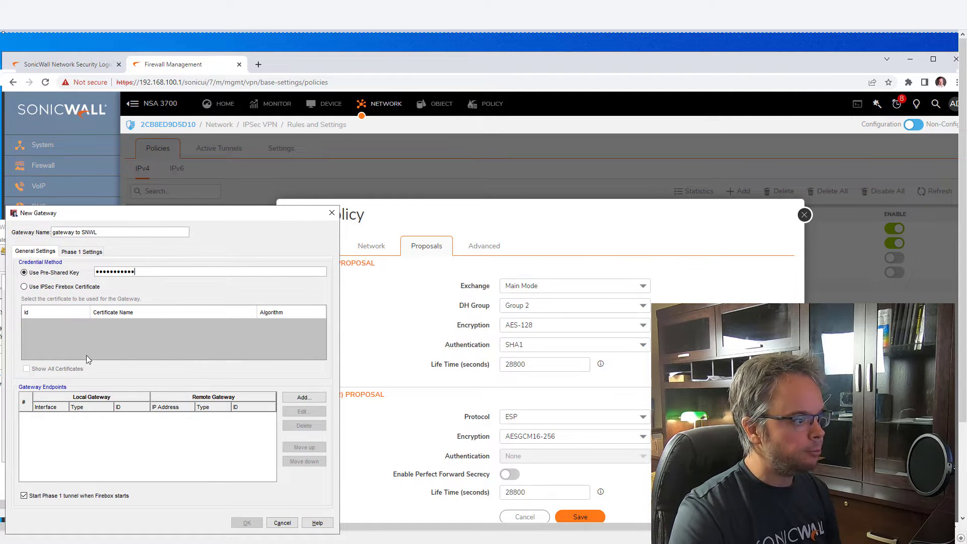
# Add an endpoint pair with local ID 142.39.19.50, and remote gateway and remote ID 142.39.19.100.
pyautogui.click(304, 398)
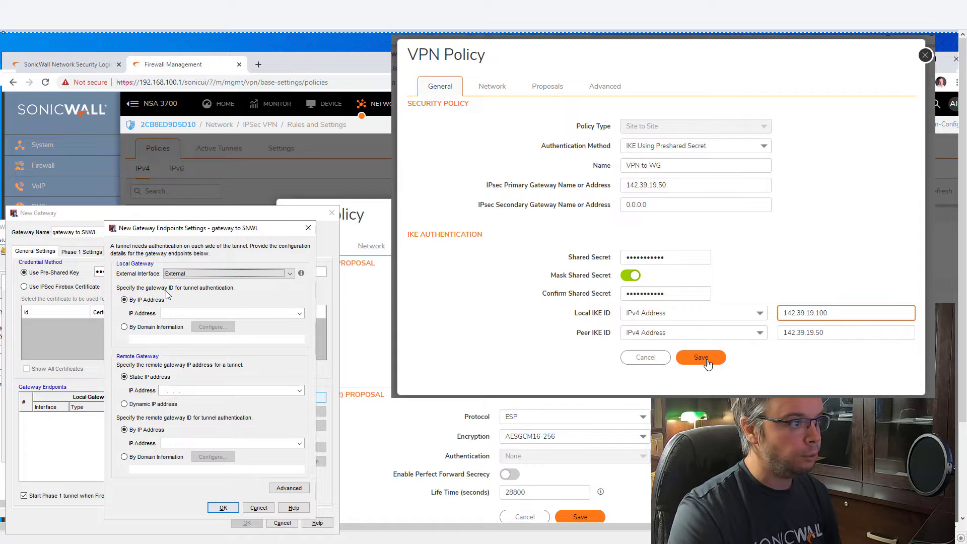
pyautogui.click(168, 313)
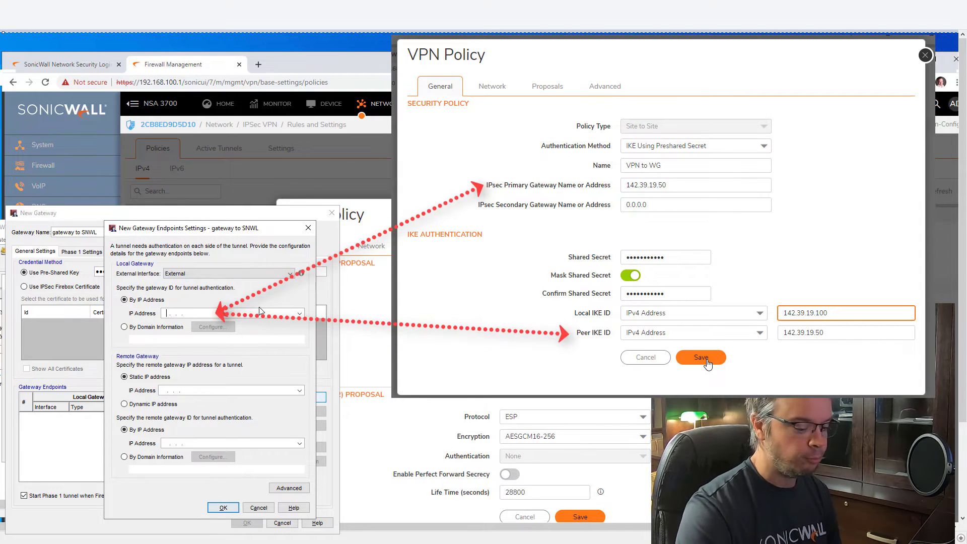
pyautogui.write('14')
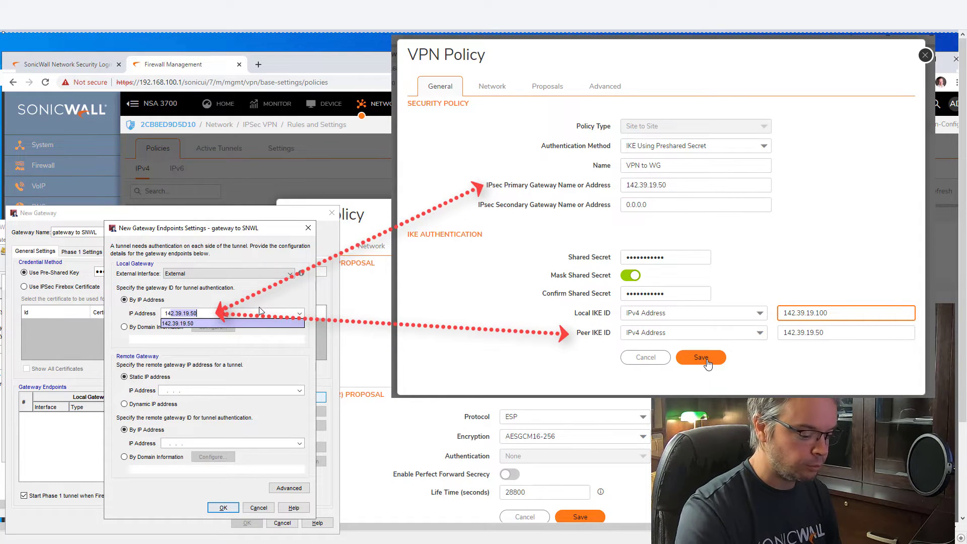
pyautogui.write('2.39.')
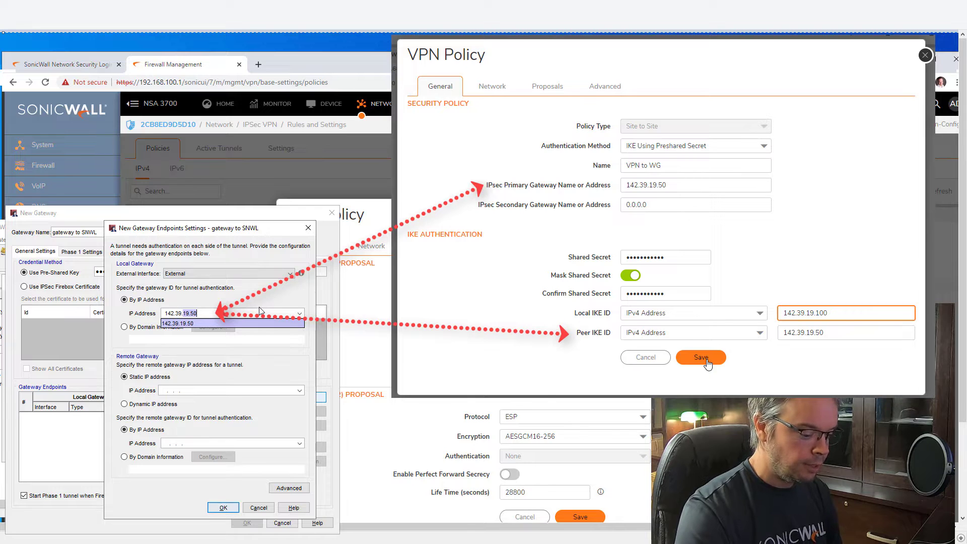
pyautogui.write('19.50')
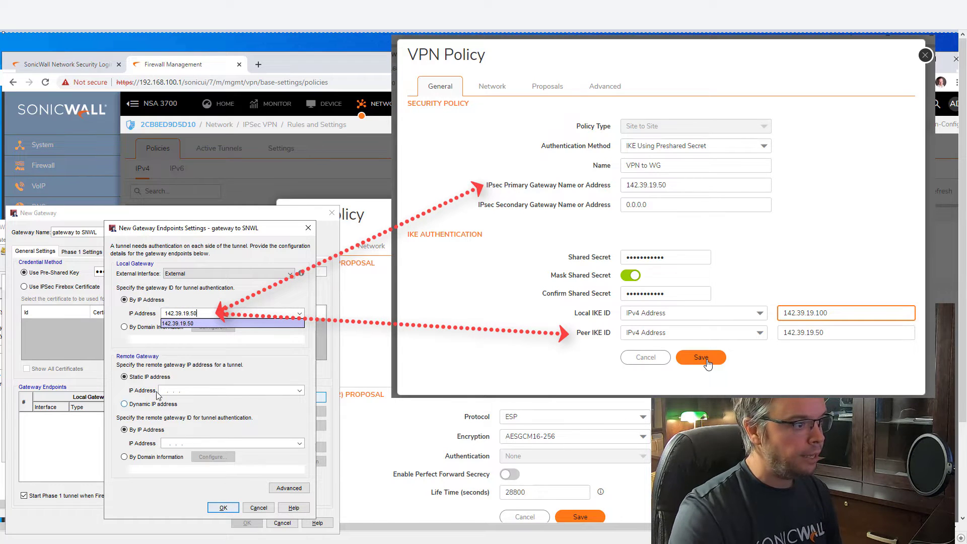
pyautogui.click(300, 391)
pyautogui.click(300, 392)
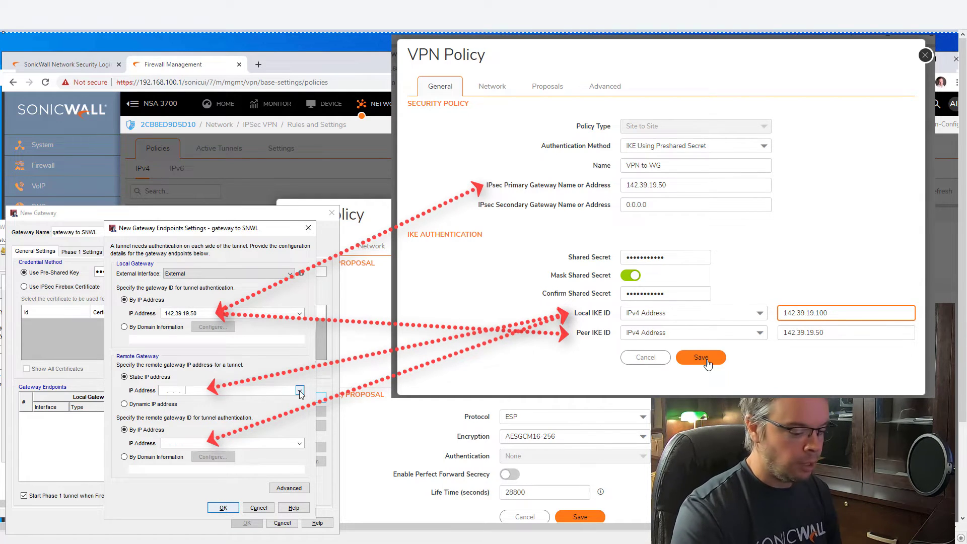
pyautogui.click(299, 391)
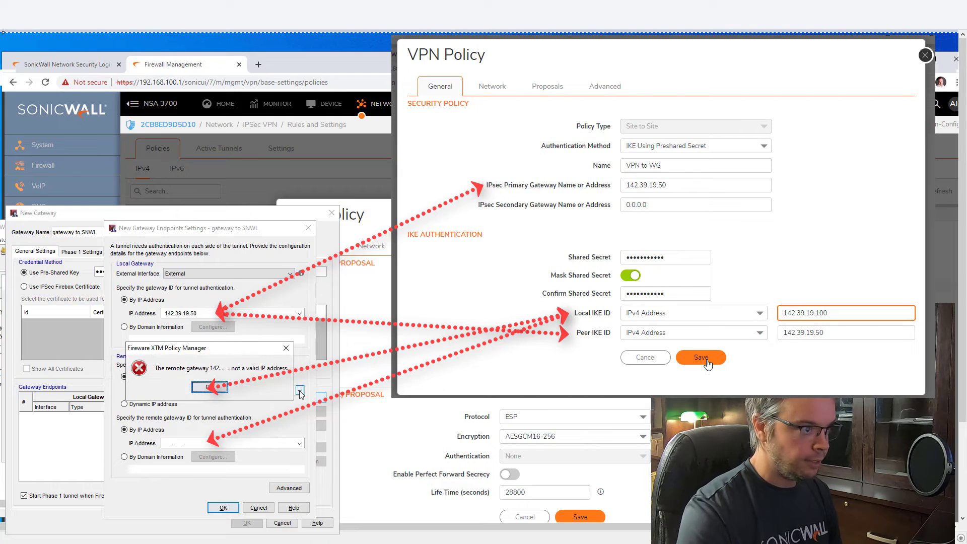
pyautogui.click(219, 388)
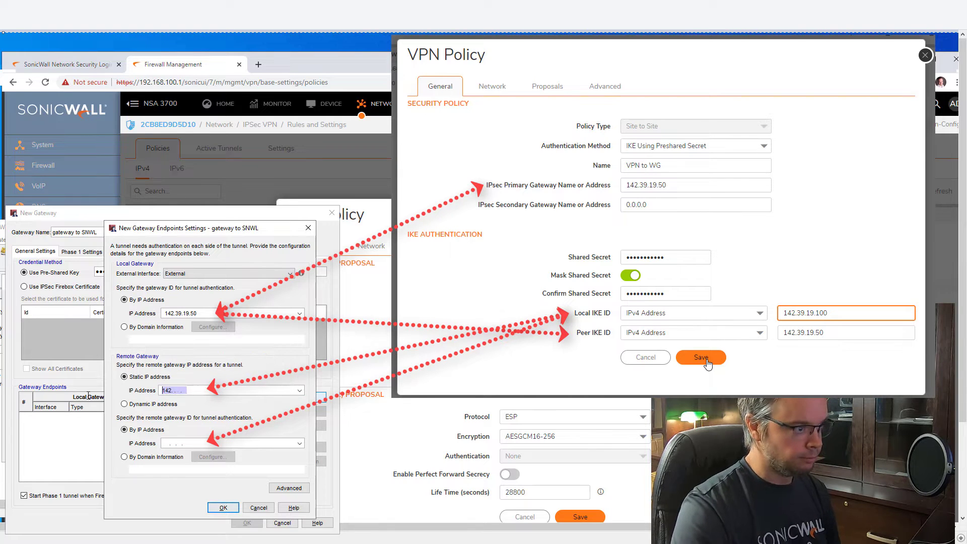
pyautogui.press('End')
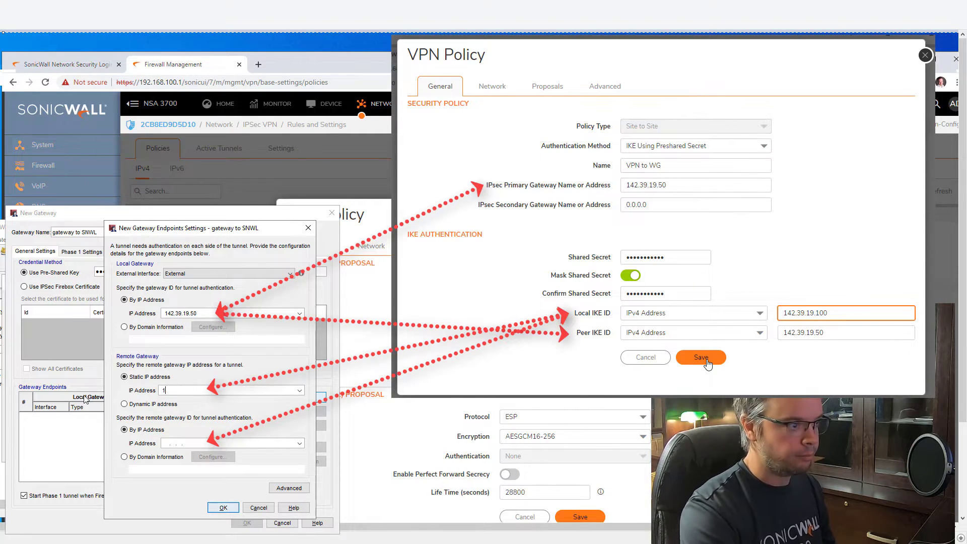
pyautogui.write('142.39.19.100')
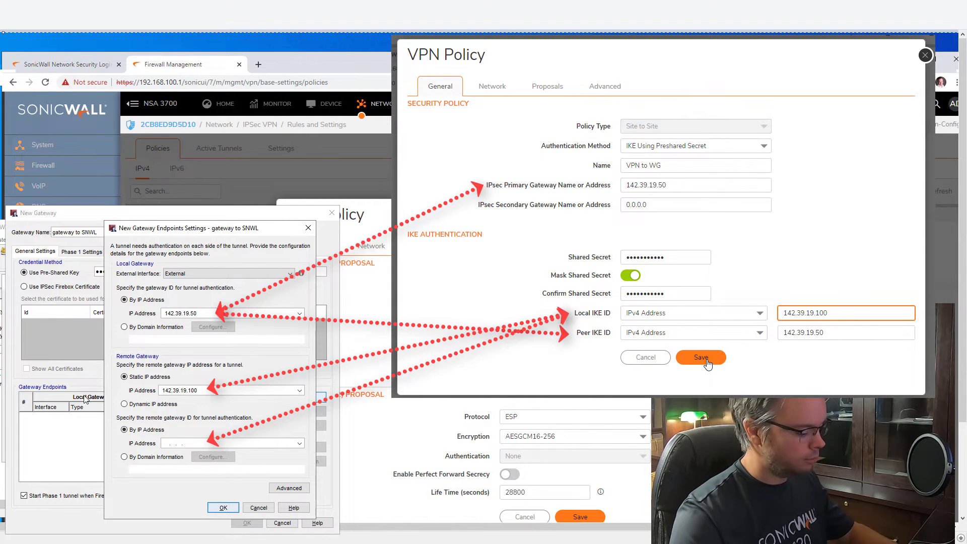
pyautogui.hotkey('ctrl', 'a')
pyautogui.hotkey('ctrl', 'c')
pyautogui.click(193, 442)
pyautogui.hotkey('ctrl', 'v')
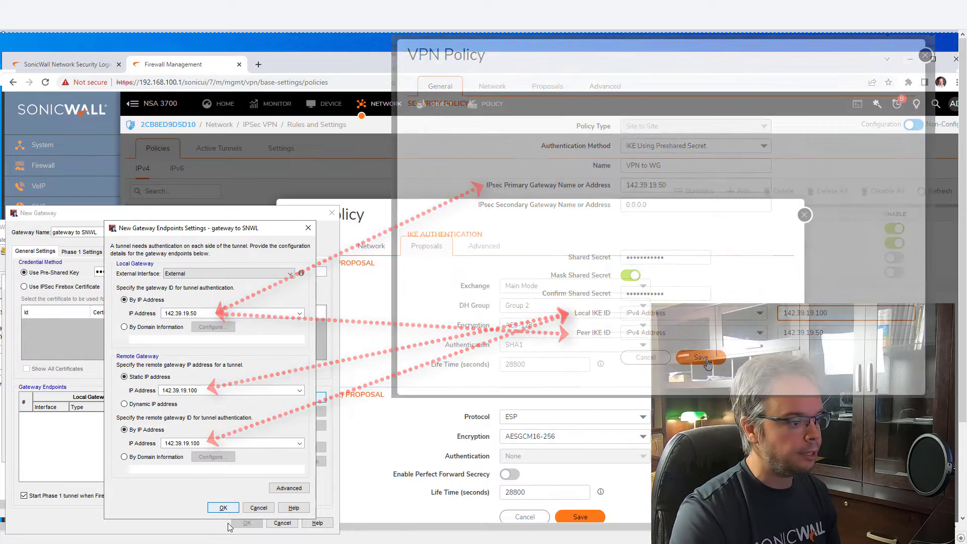
# Confirm the endpoints and change the SHA1-3DES Phase 1 transform to AES (128-bit), keeping SA life in hours.
pyautogui.click(223, 507)
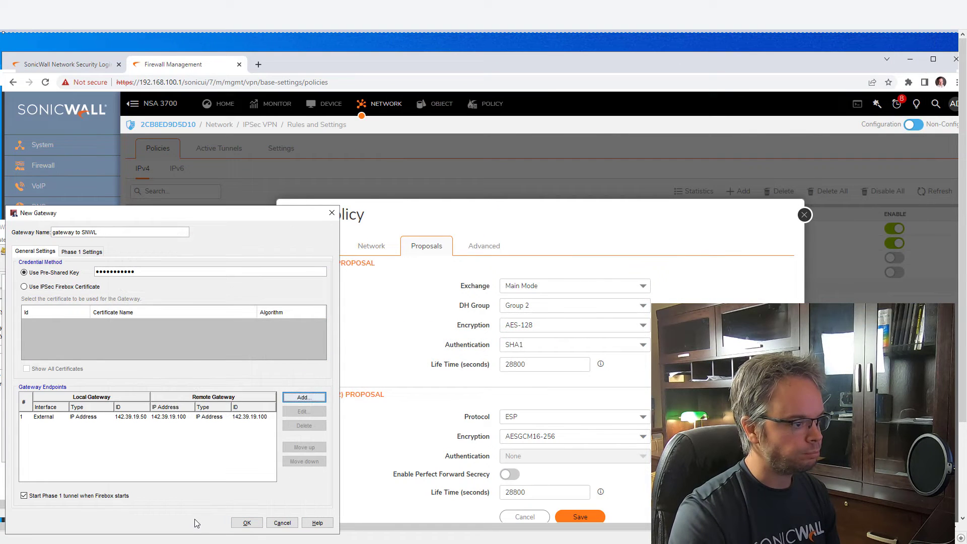
pyautogui.click(75, 254)
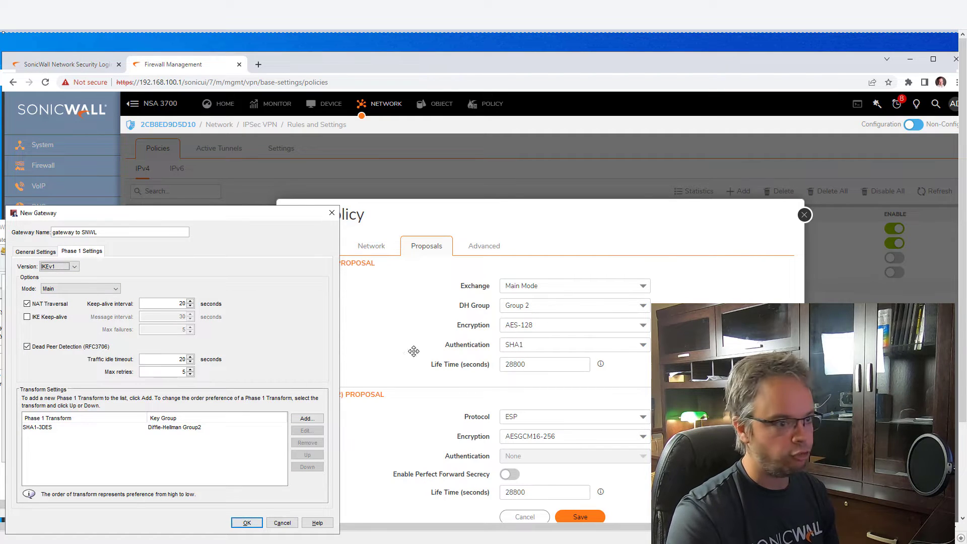
pyautogui.click(44, 429)
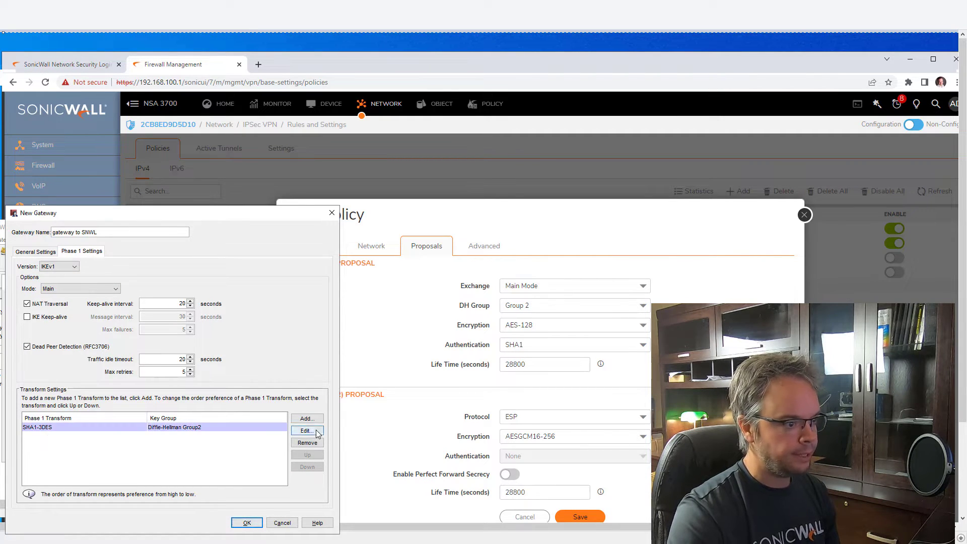
pyautogui.click(309, 430)
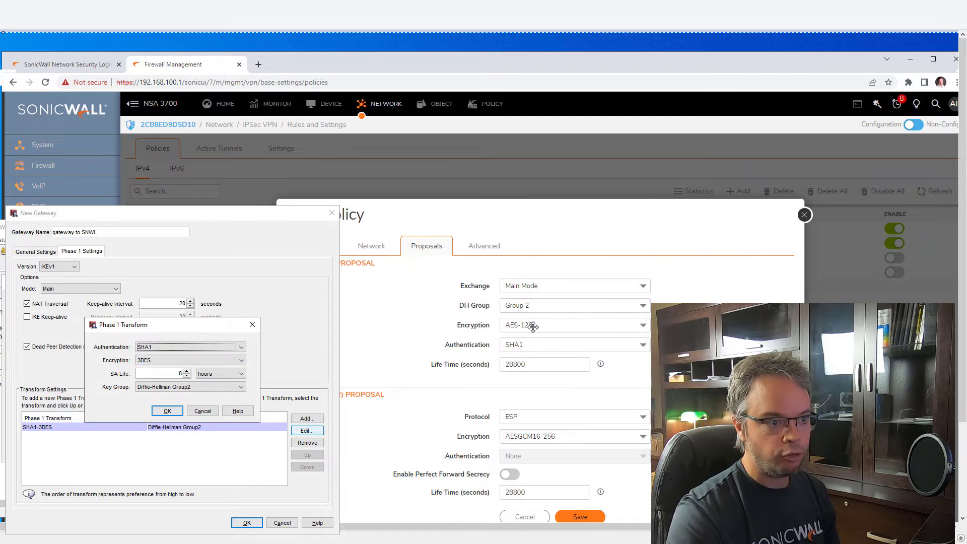
pyautogui.click(159, 361)
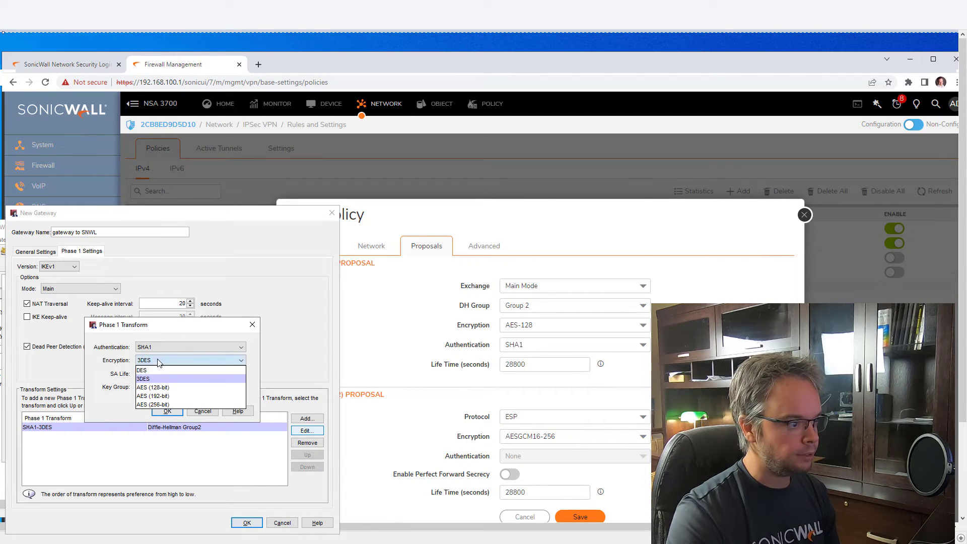
pyautogui.click(169, 393)
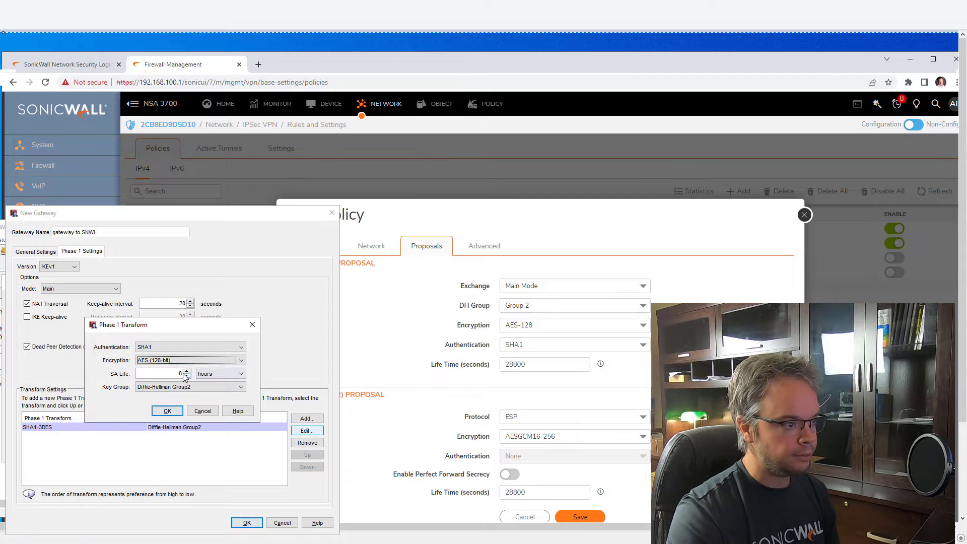
pyautogui.click(237, 374)
pyautogui.click(237, 374)
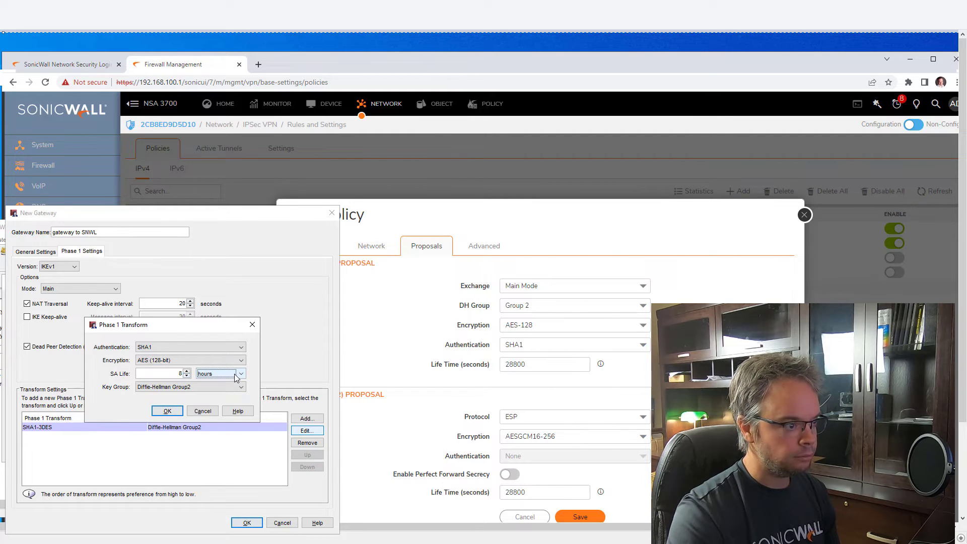
# Compute 8 × 60 × 60 in Calculator to get 28,800 seconds.
pyautogui.press('XF86Calculator')
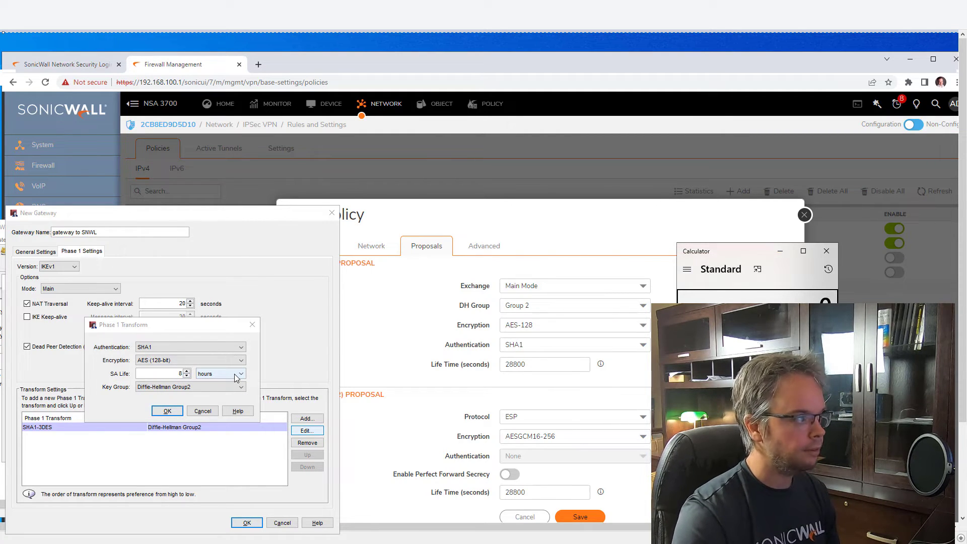
pyautogui.write('8')
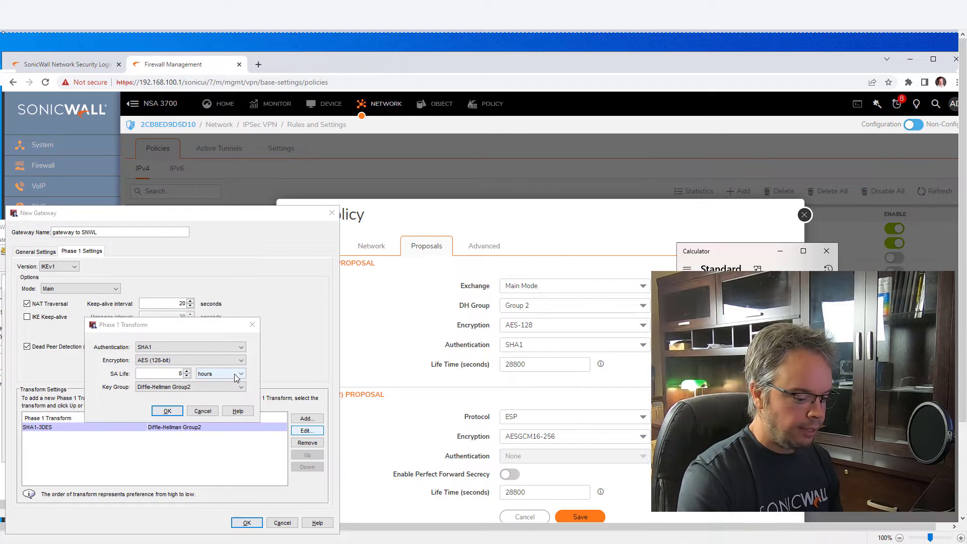
pyautogui.write('*60')
pyautogui.press('Return')
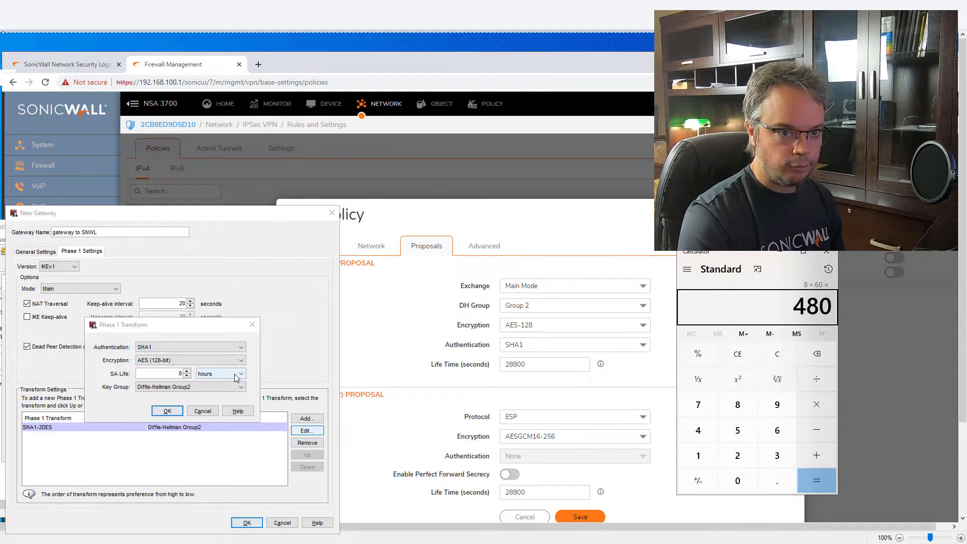
pyautogui.write('*60')
pyautogui.press('Return')
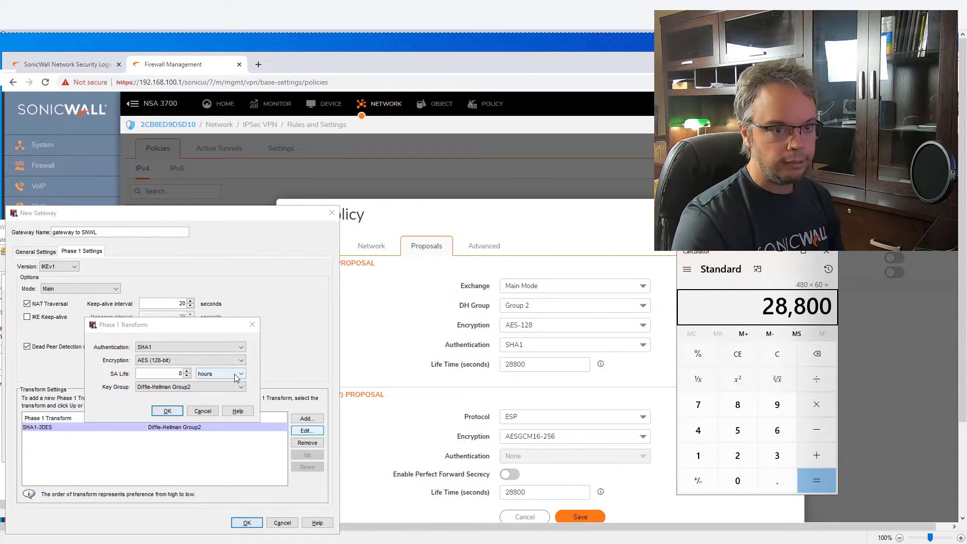
# Save the SHA1-AES (128-bit) transform and gateway to SNWL, then show the Branch Office Tunnels list.
pyautogui.click(830, 257)
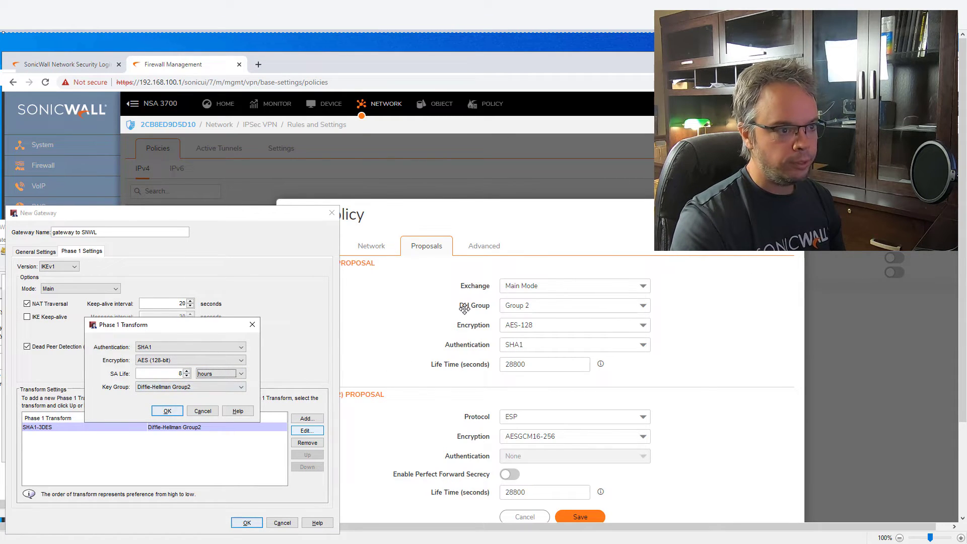
pyautogui.click(167, 411)
pyautogui.click(247, 522)
pyautogui.press('Return')
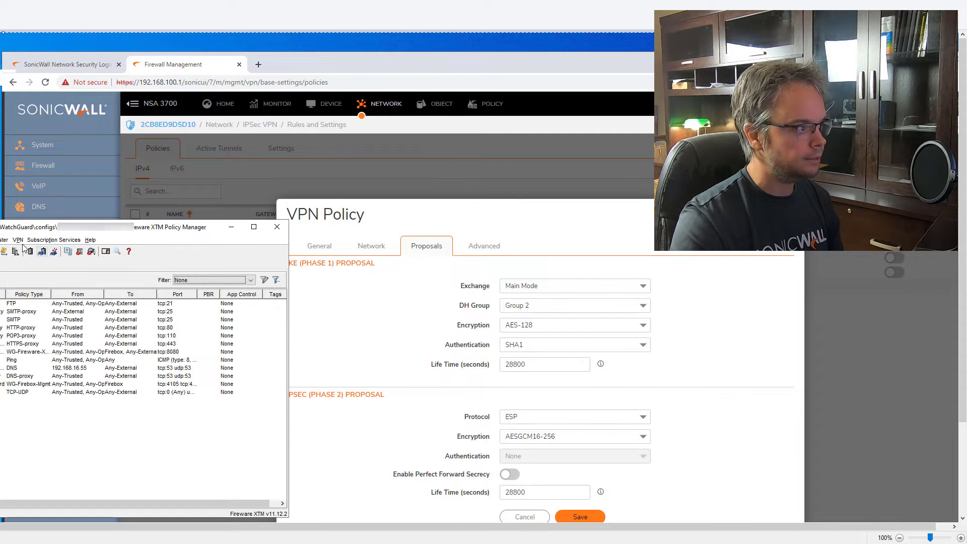
pyautogui.click(17, 240)
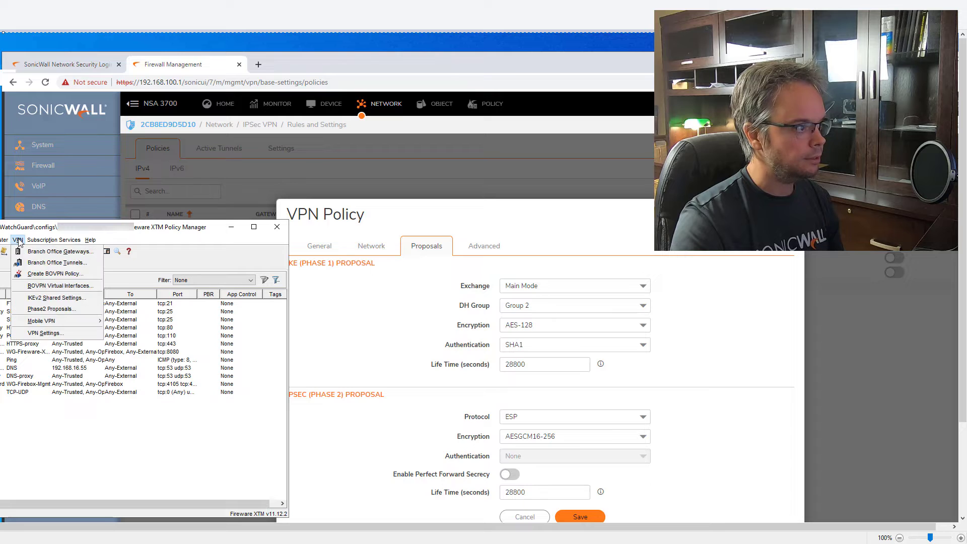
pyautogui.click(27, 264)
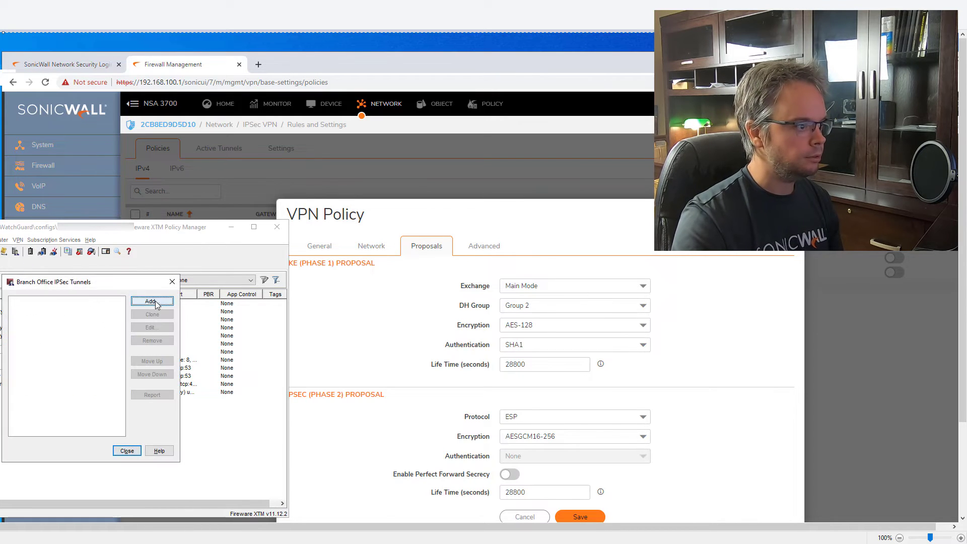
# Add a new branch office tunnel and rename it 'tunnel.to NSWL'.
pyautogui.click(151, 301)
pyautogui.click(74, 236)
pyautogui.press('BackSpace')
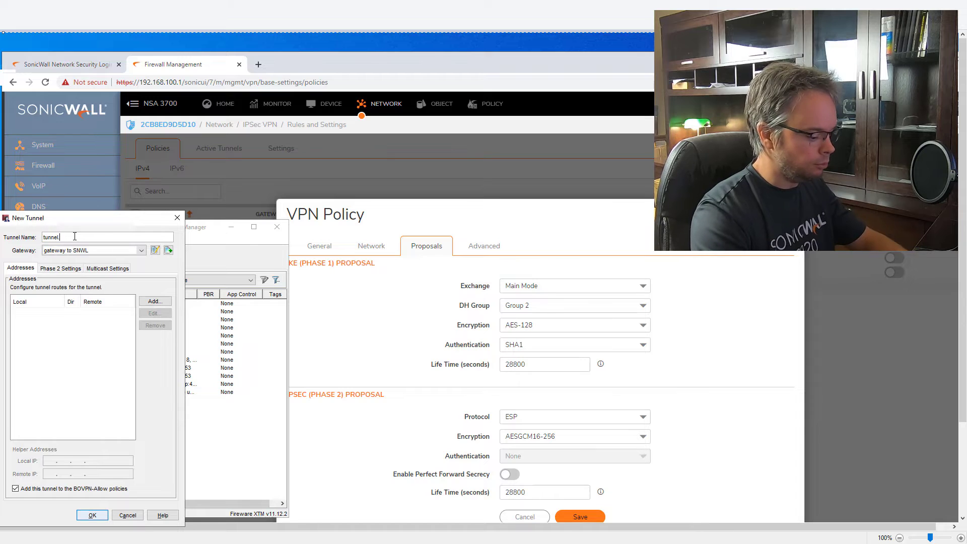
pyautogui.write('to NSWL')
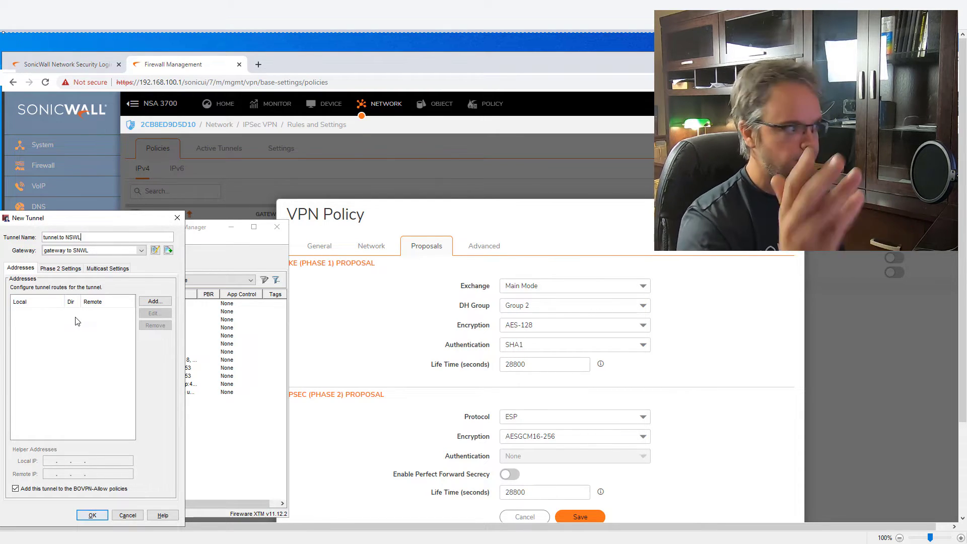
# Add a tunnel route from local 192.168.16.0/24 to remote 192.168.100.0/24.
pyautogui.click(155, 301)
pyautogui.click(156, 299)
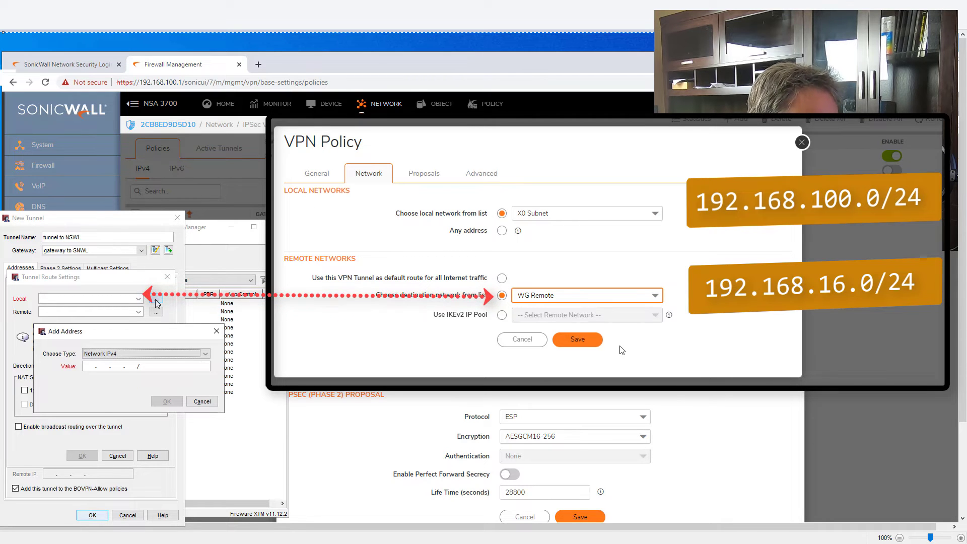
pyautogui.click(87, 365)
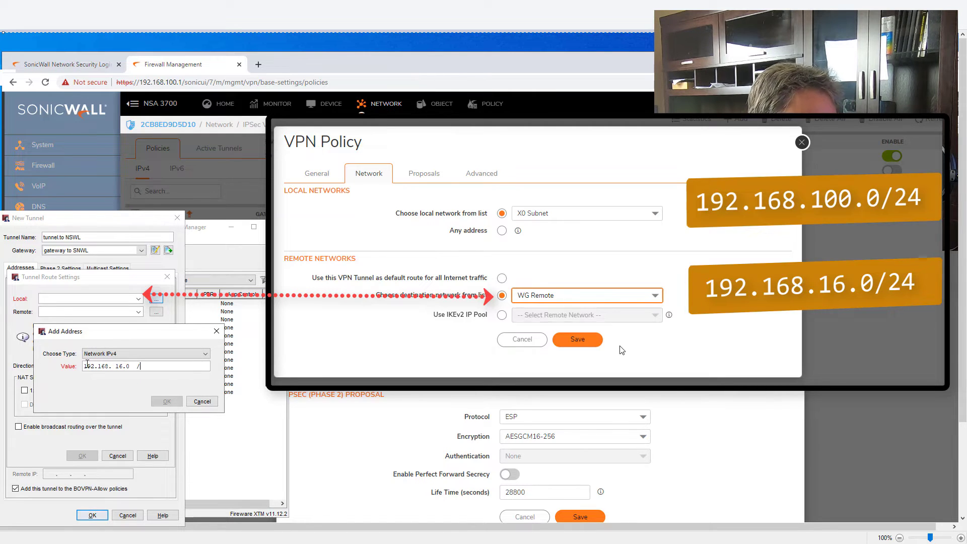
pyautogui.write('24')
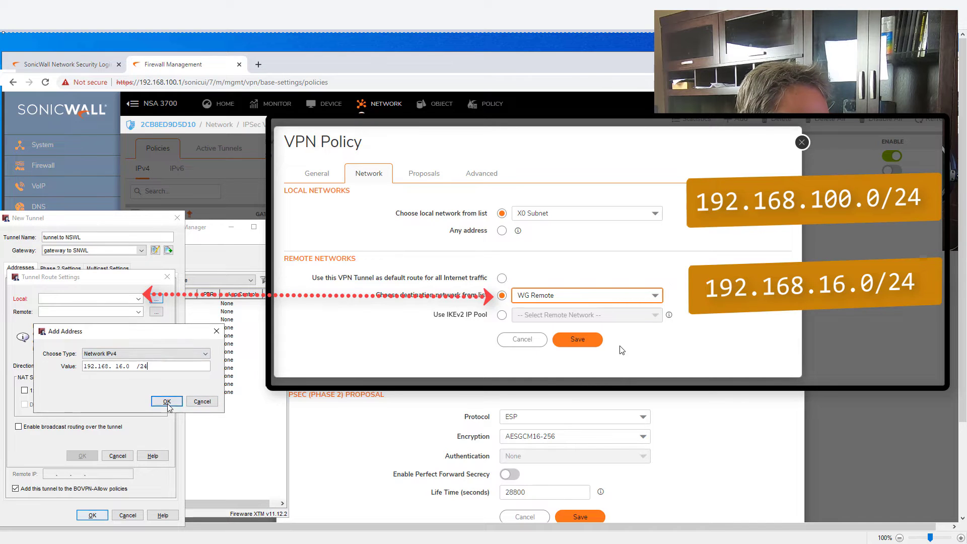
pyautogui.press('Return')
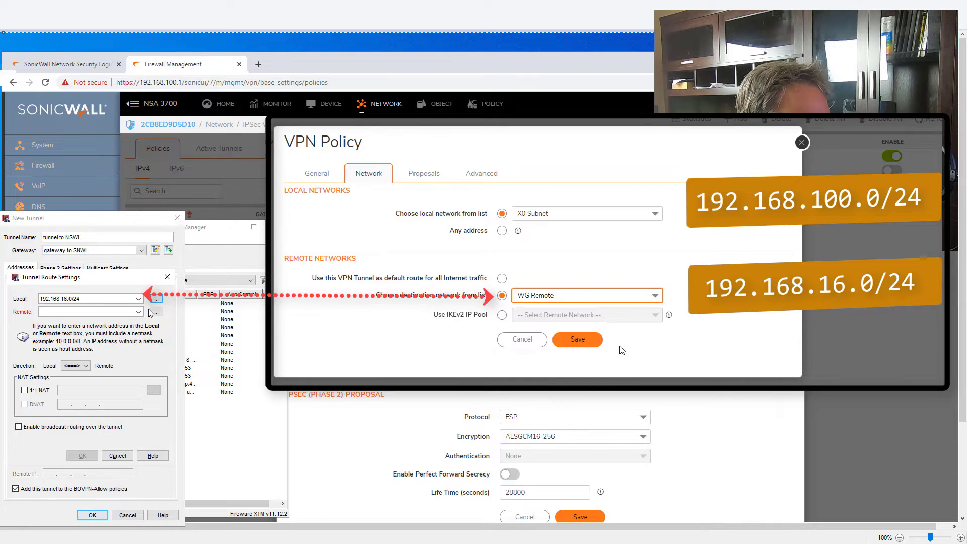
pyautogui.click(155, 313)
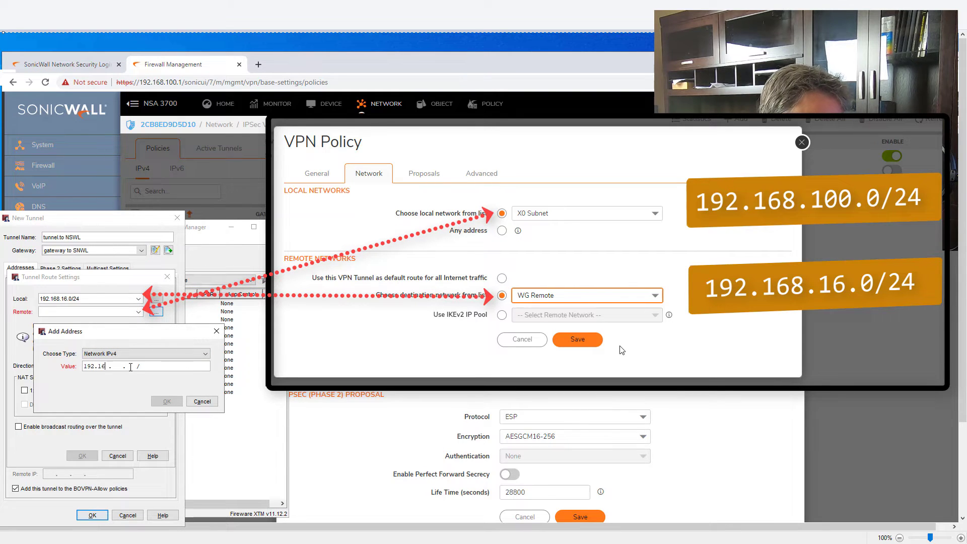
pyautogui.write('192.168.100.0  /24')
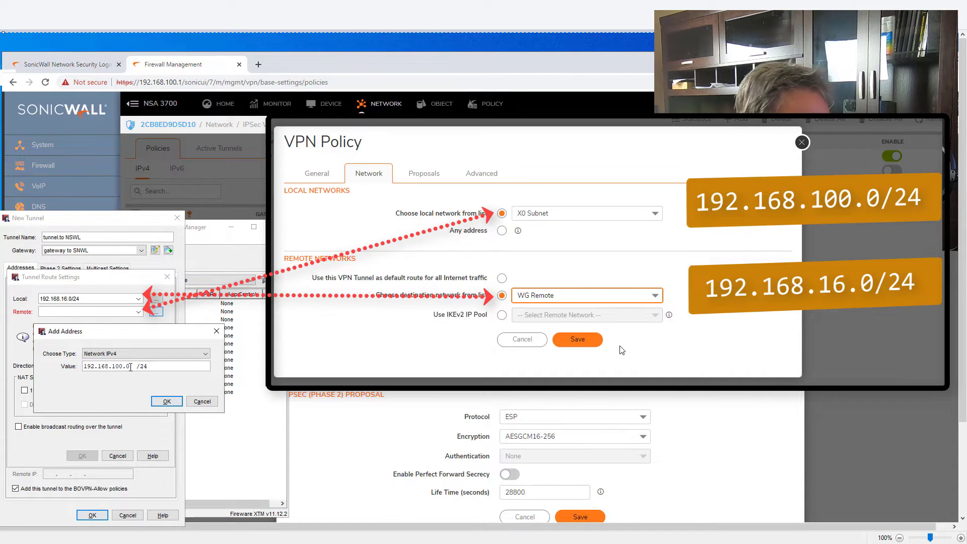
pyautogui.click(167, 402)
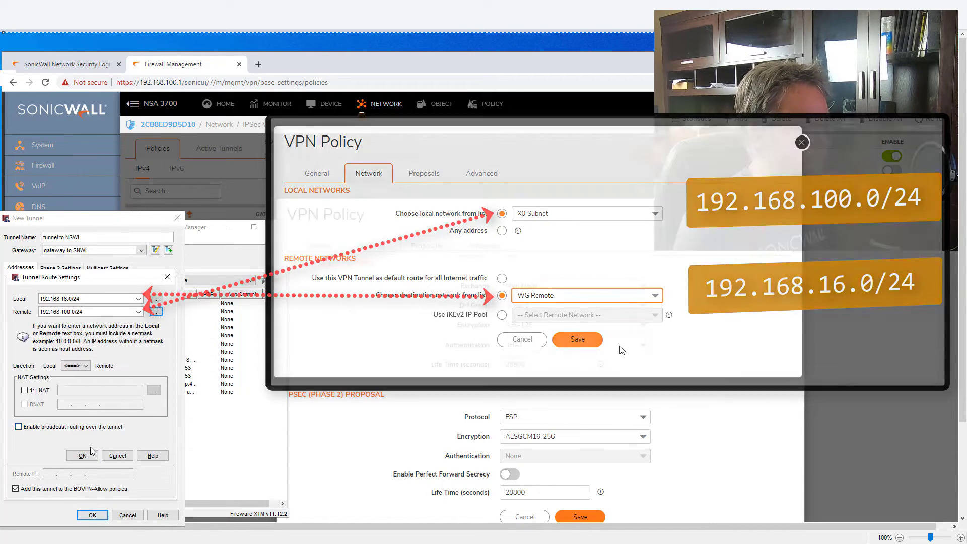
pyautogui.click(83, 454)
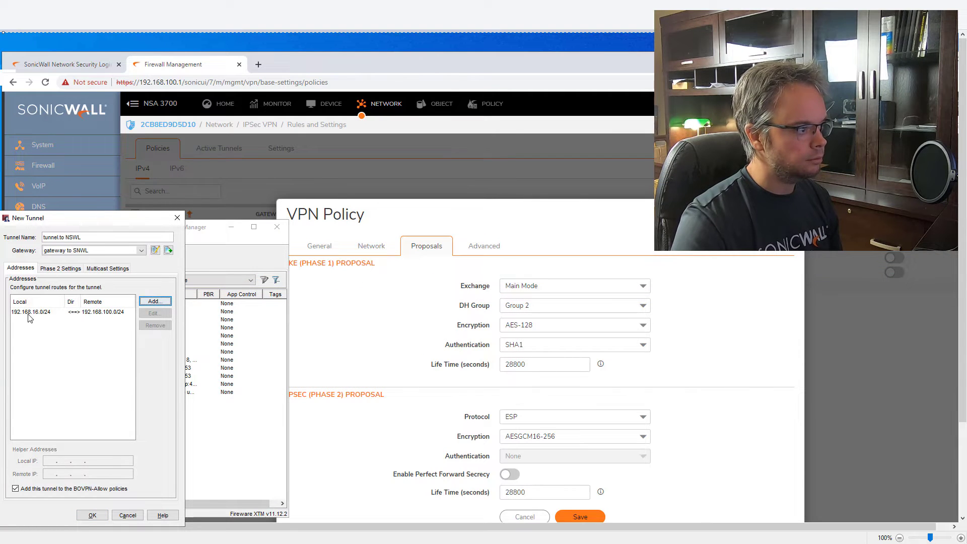
# Remove the ESP-AES-SHA1 proposal from the tunnel's Phase 2 settings.
pyautogui.click(57, 269)
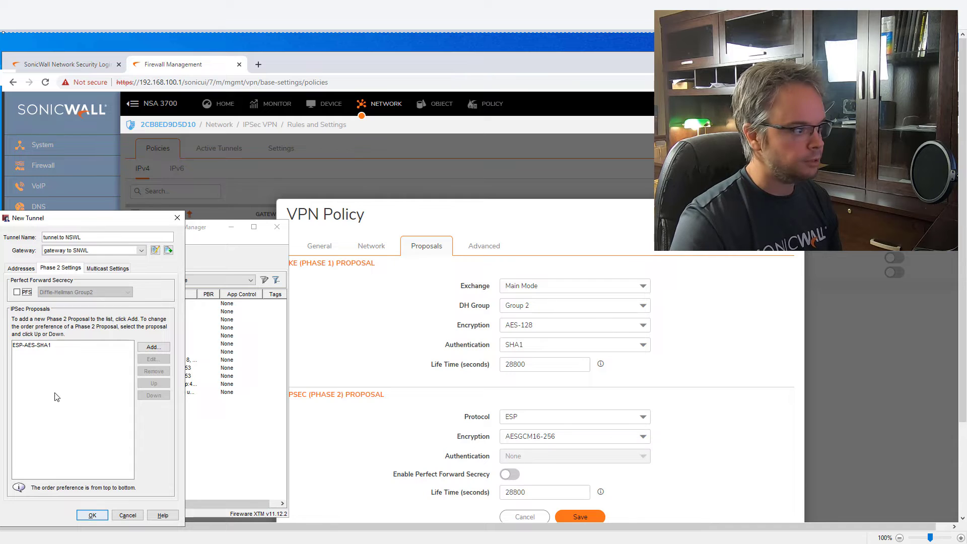
pyautogui.click(48, 347)
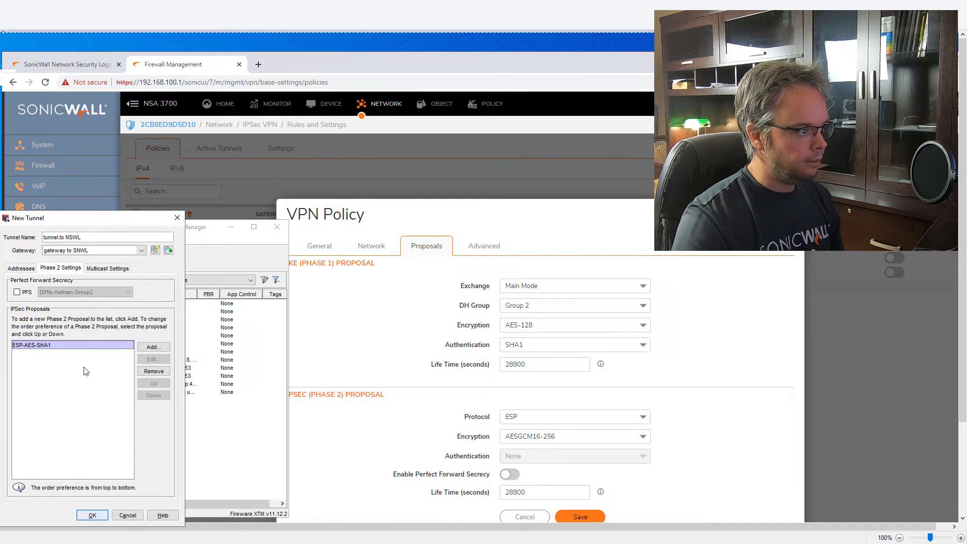
pyautogui.click(154, 371)
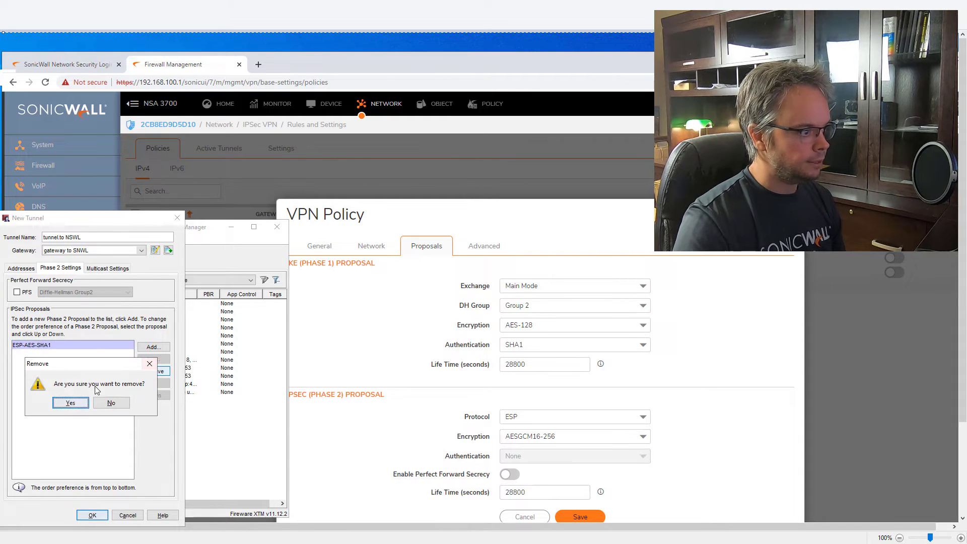
pyautogui.press('Return')
# Create a new Phase 2 proposal with no authentication and AES (256-bit) encryption.
pyautogui.click(147, 348)
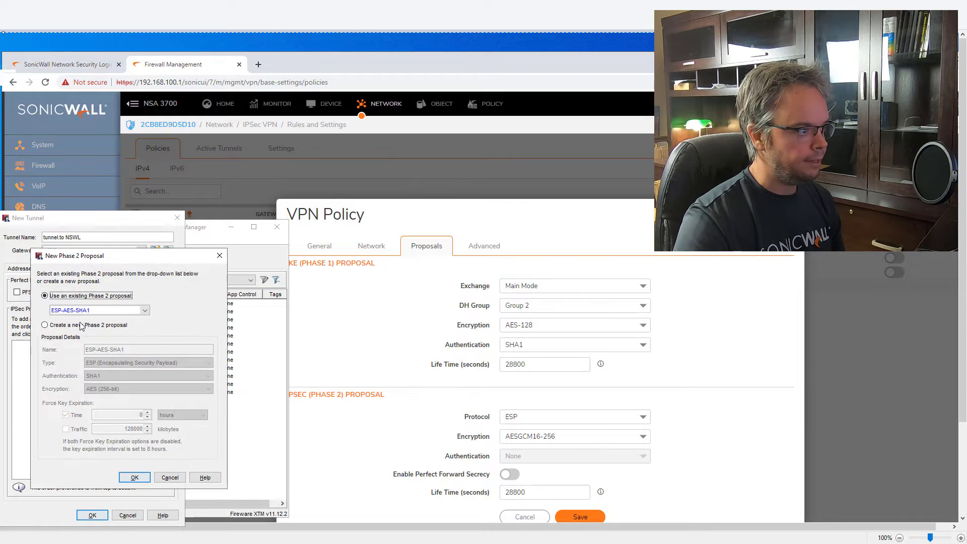
pyautogui.click(76, 326)
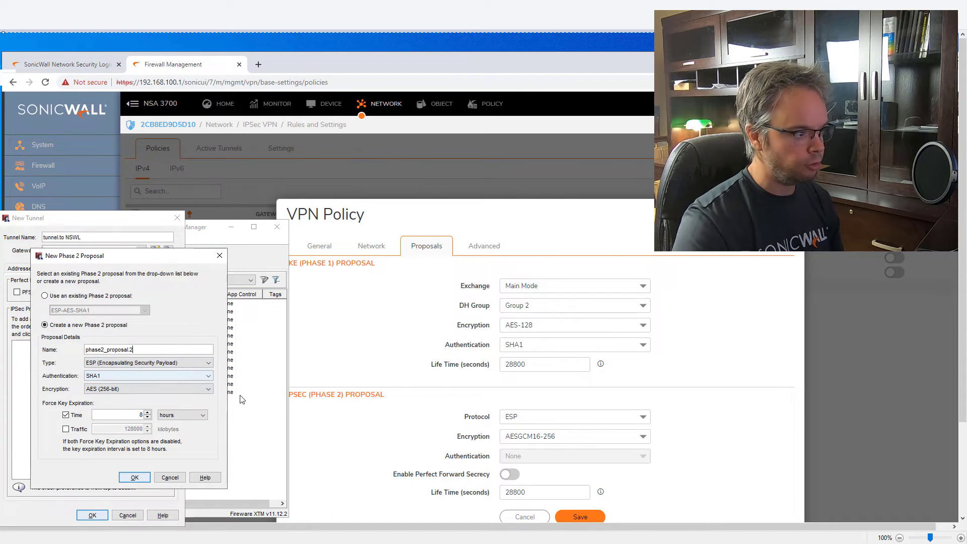
pyautogui.click(125, 379)
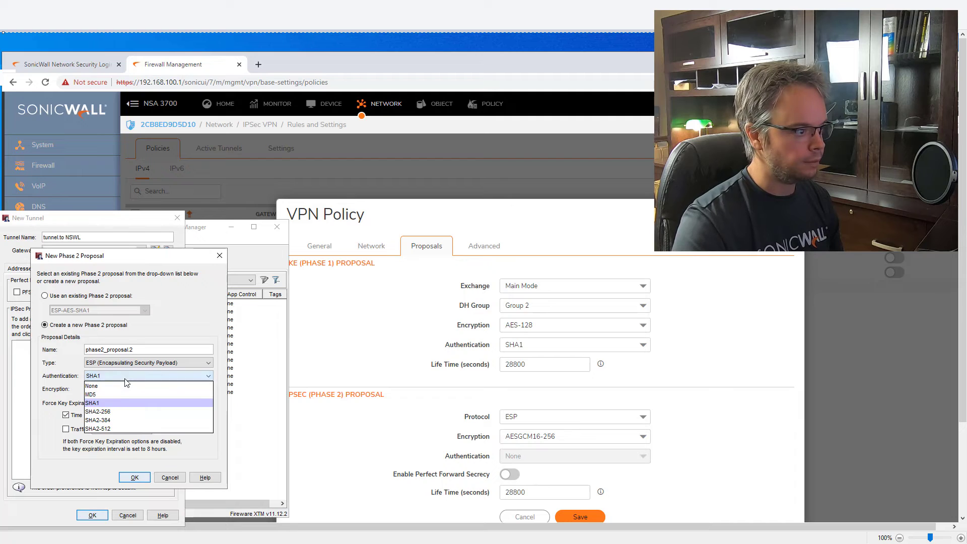
pyautogui.click(120, 386)
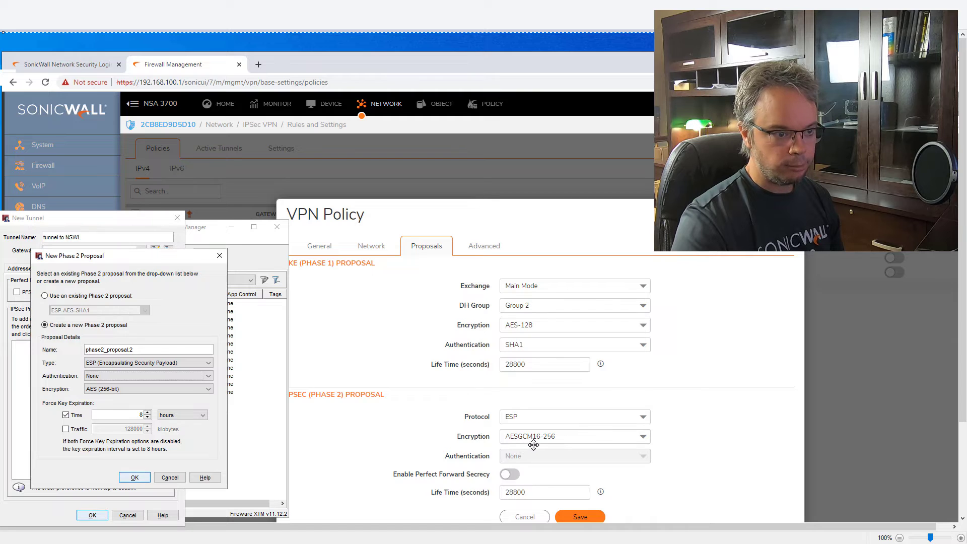
pyautogui.click(135, 391)
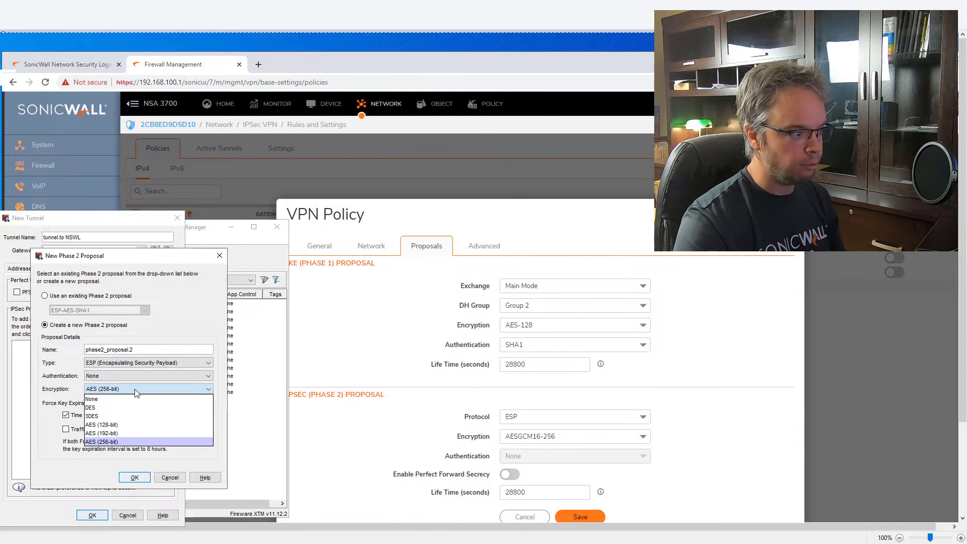
pyautogui.click(105, 442)
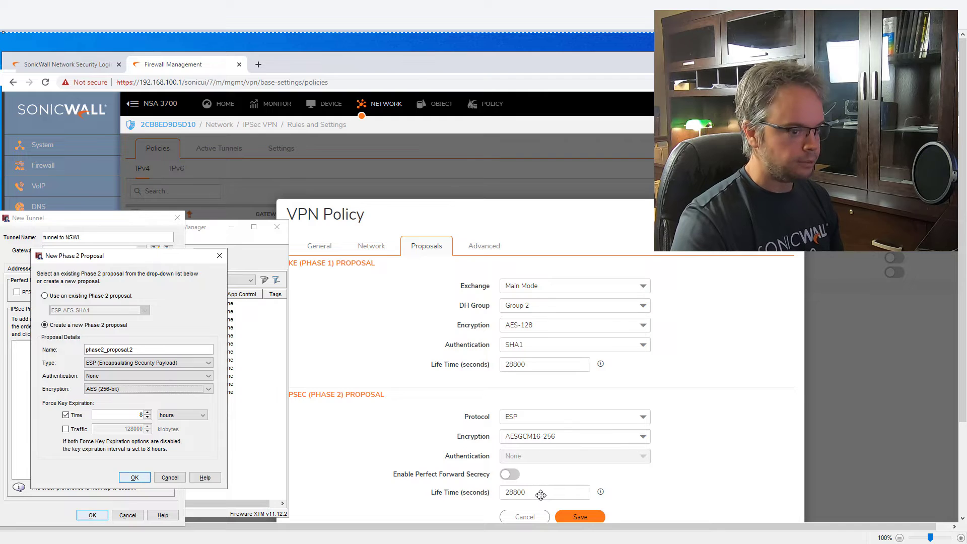
# Save phase2_proposal.2 and finish adding the tunnel.to NSWL tunnel.
pyautogui.click(135, 478)
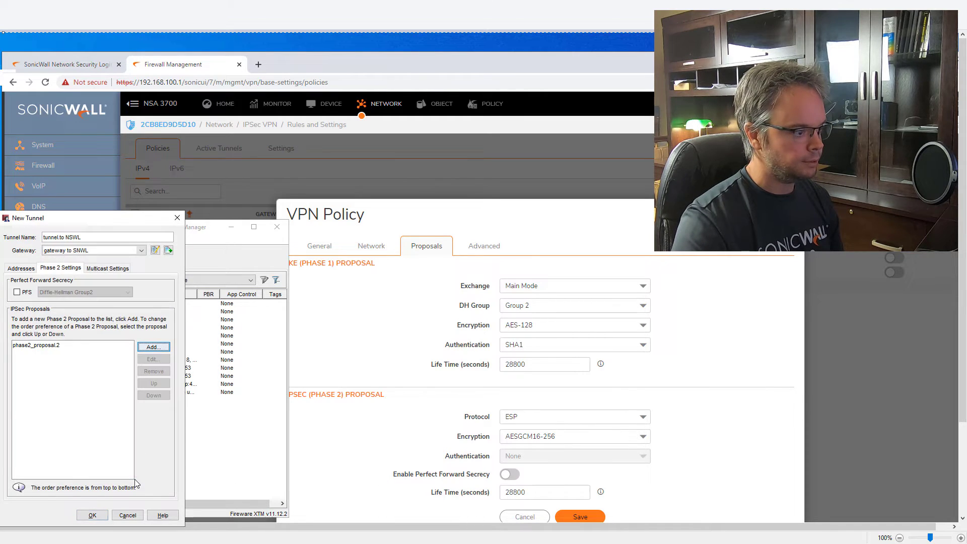
pyautogui.click(92, 515)
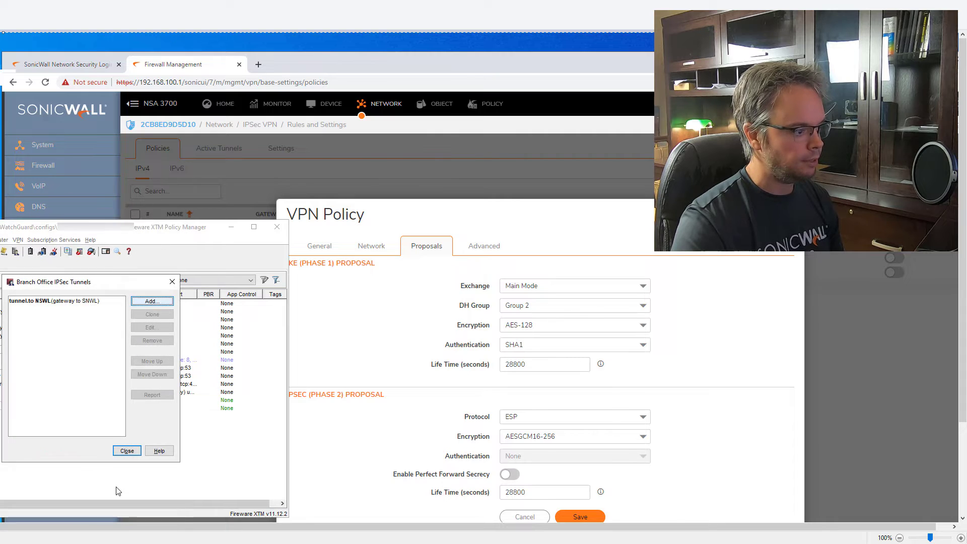
pyautogui.click(122, 450)
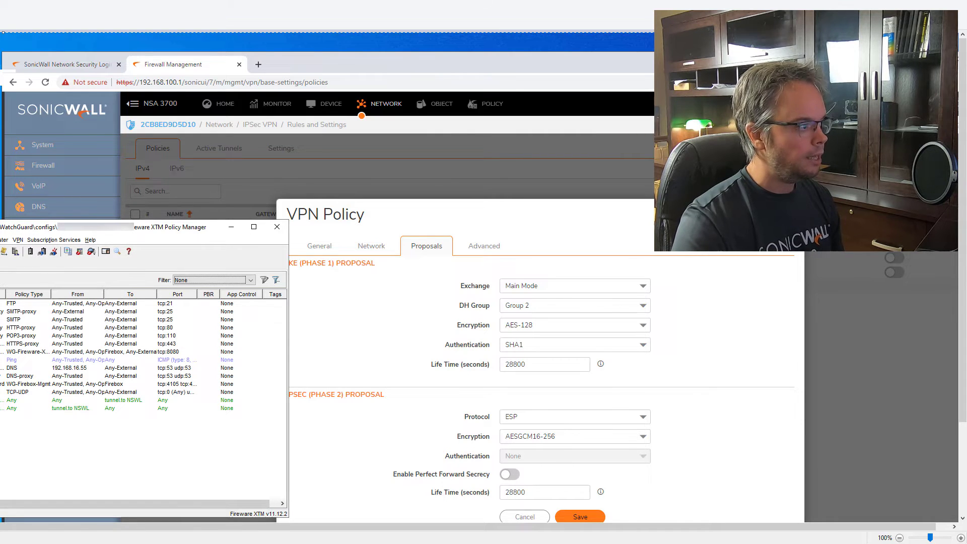
# Save the configuration to the Firebox with the admin passphrase, replacing the existing local file.
pyautogui.hotkey('alt', 'f')
pyautogui.moveTo(30, 273)
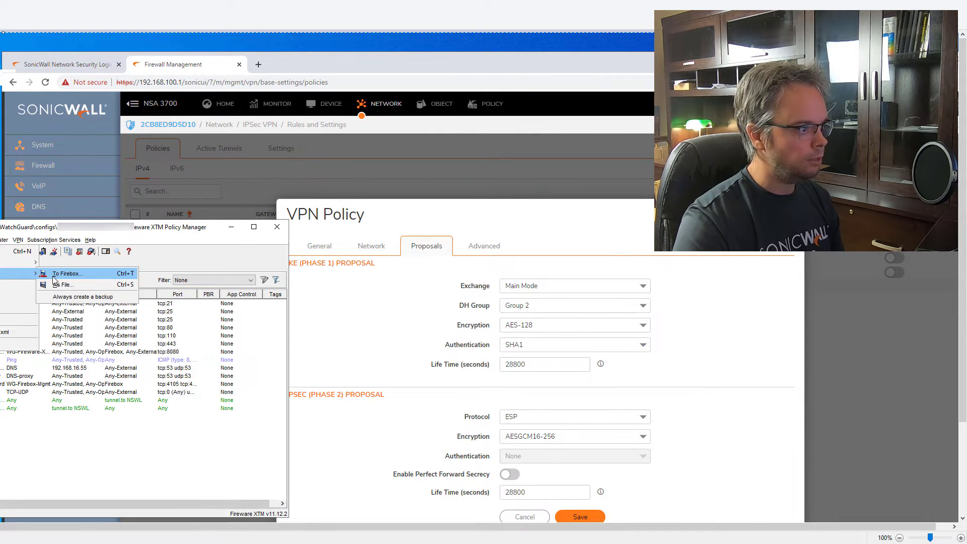
pyautogui.click(66, 274)
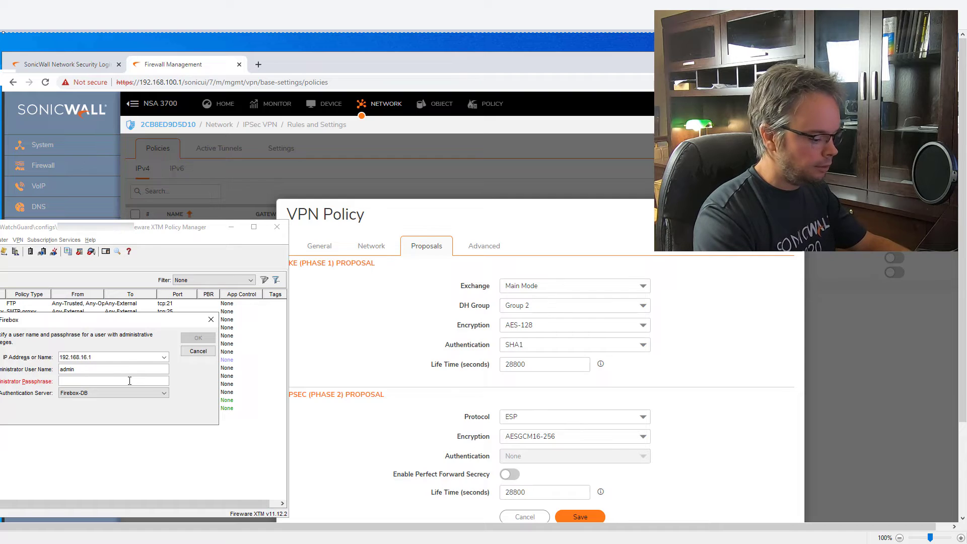
pyautogui.write('•')
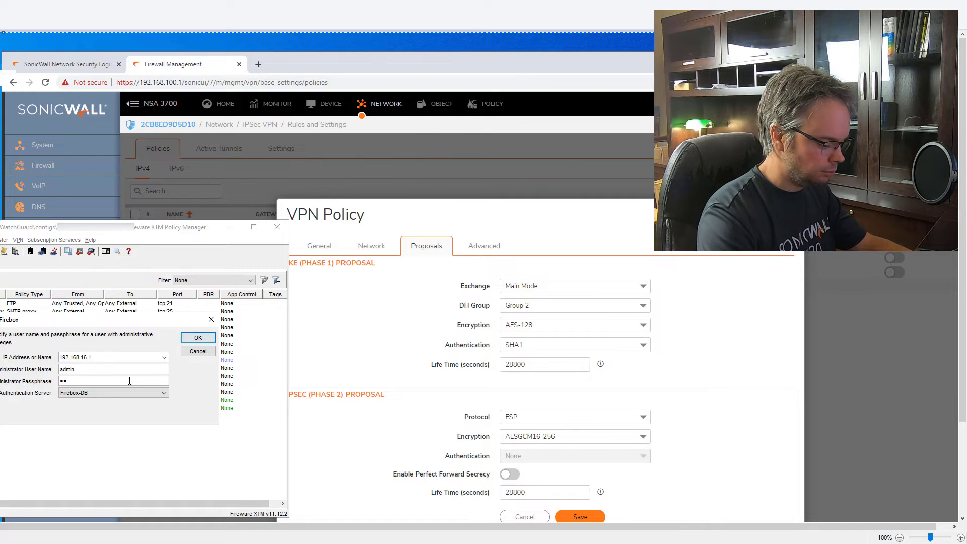
pyautogui.write('***')
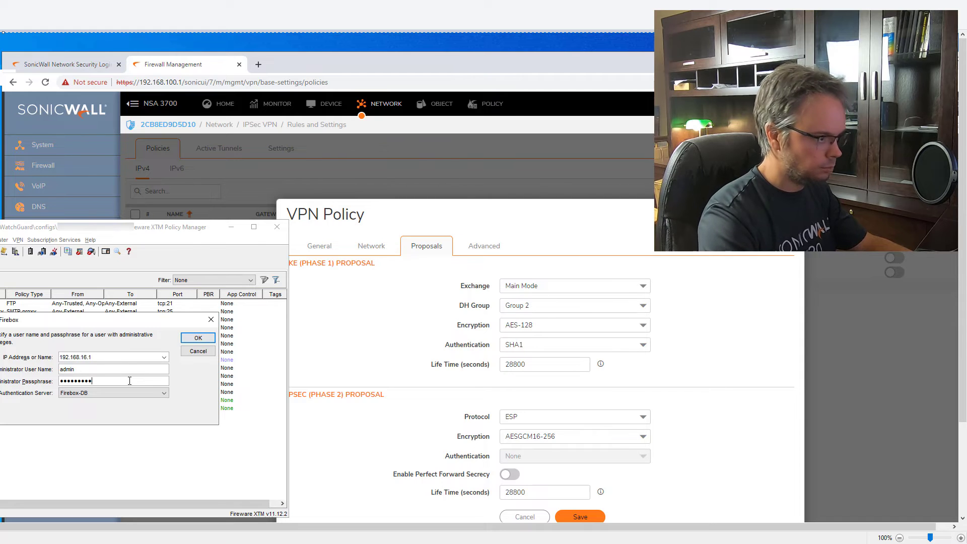
pyautogui.click(198, 339)
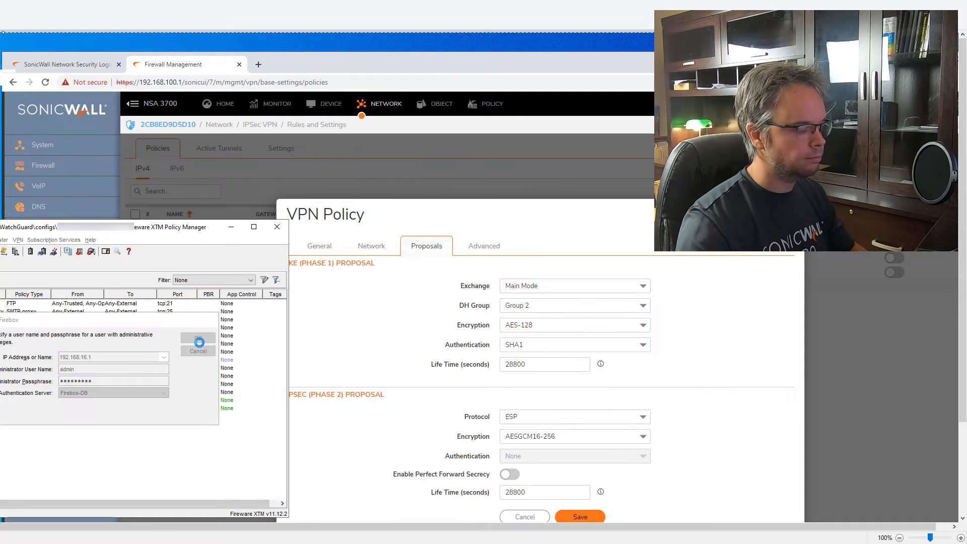
pyautogui.click(213, 451)
pyautogui.press('Return')
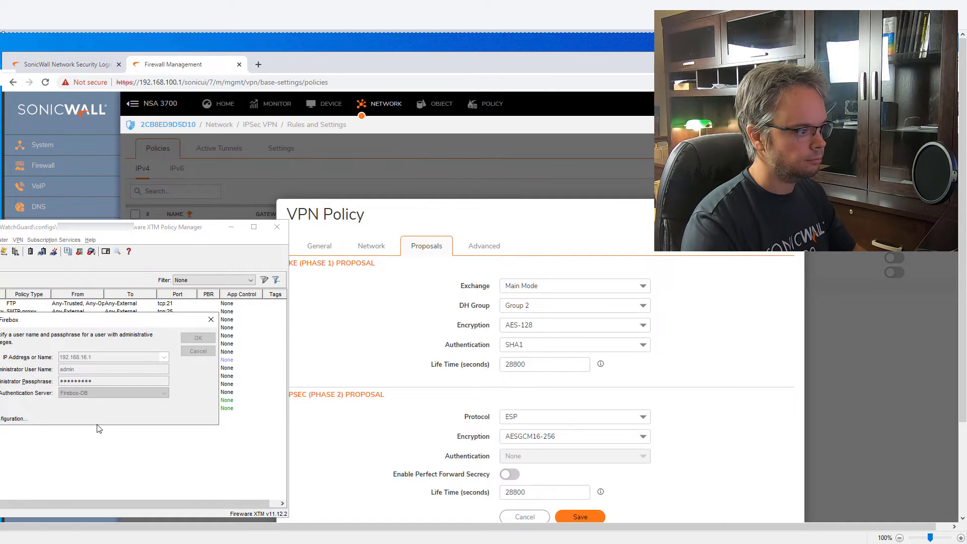
pyautogui.press('Return')
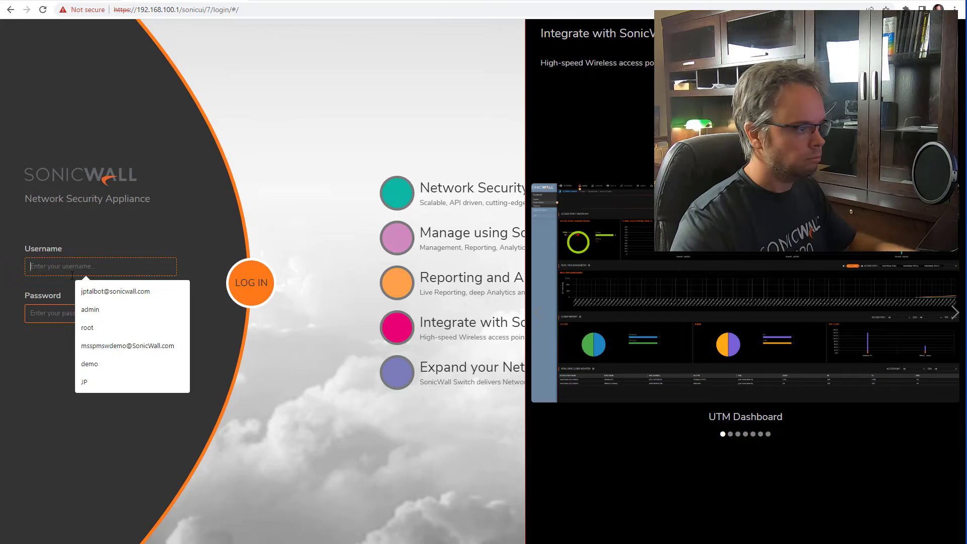
# Sign back in to SonicOS with the administrator username and password.
pyautogui.write('admin')
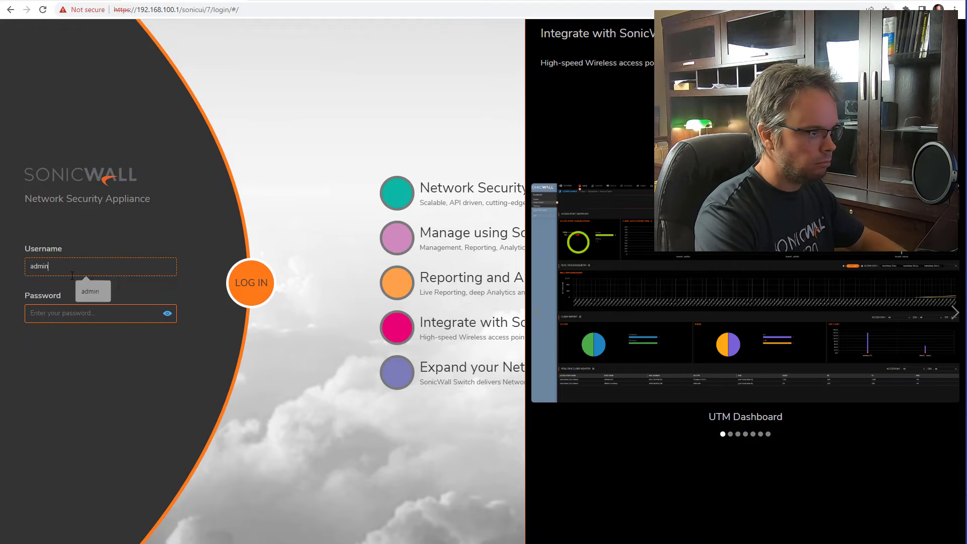
pyautogui.press('Tab')
pyautogui.write('password')
pyautogui.press('Return')
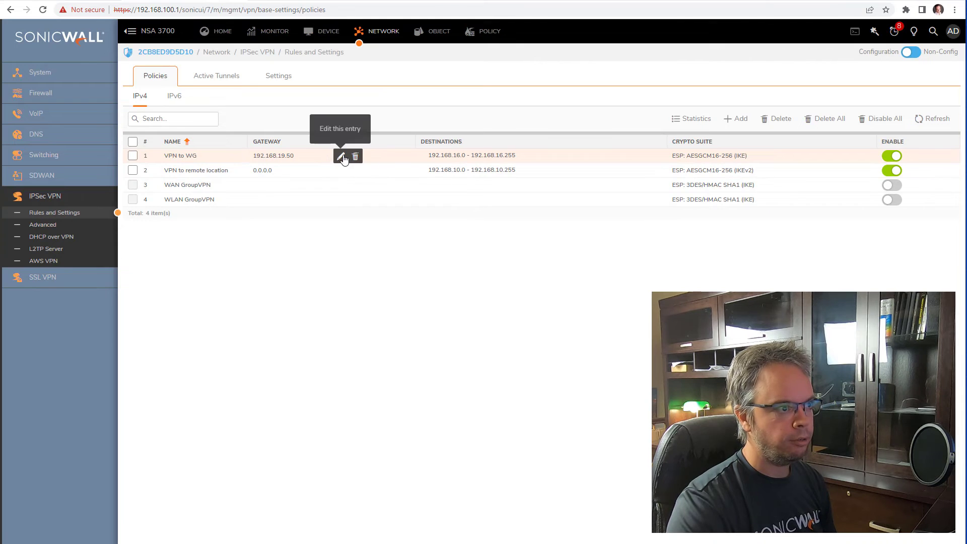
# Change the VPN to WG policy's IPsec Phase 2 encryption to AES-256 and save.
pyautogui.click(340, 157)
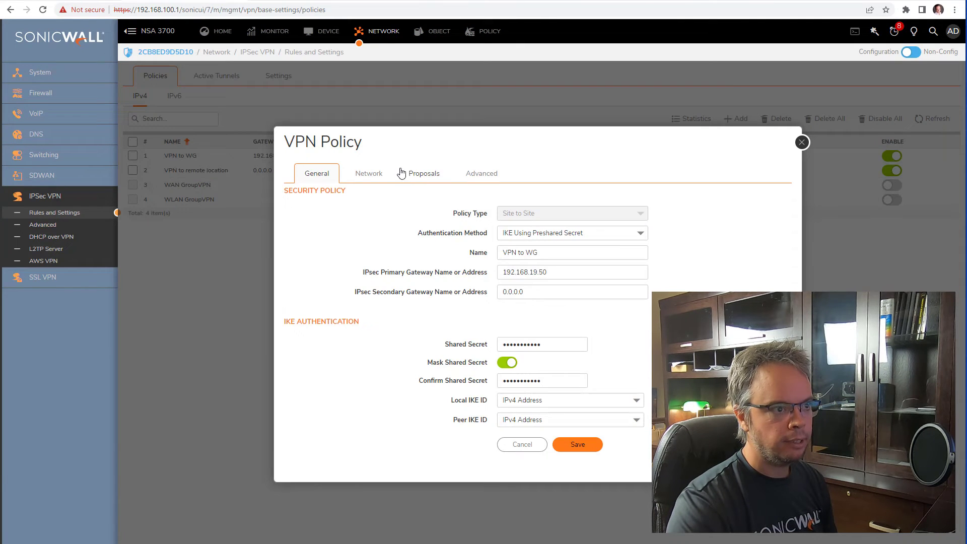
pyautogui.click(424, 174)
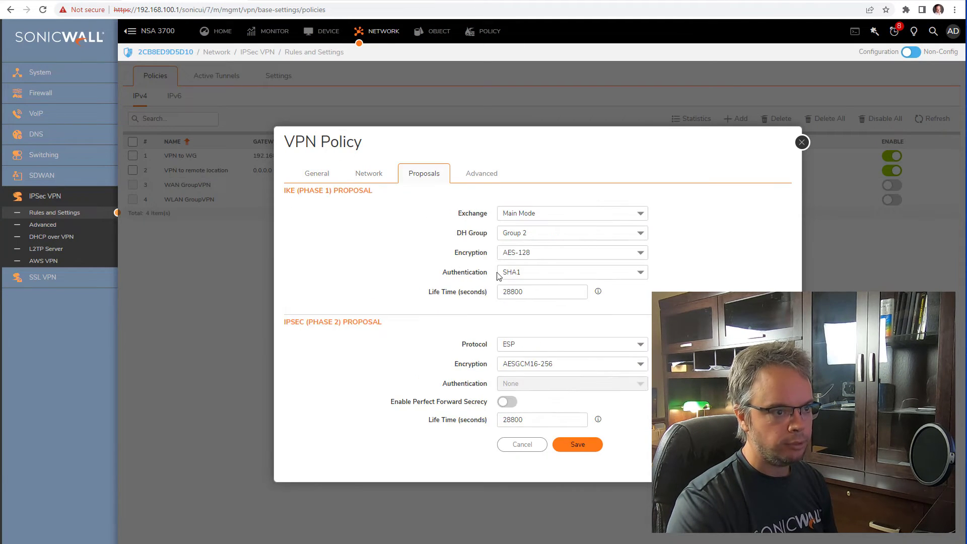
pyautogui.click(540, 365)
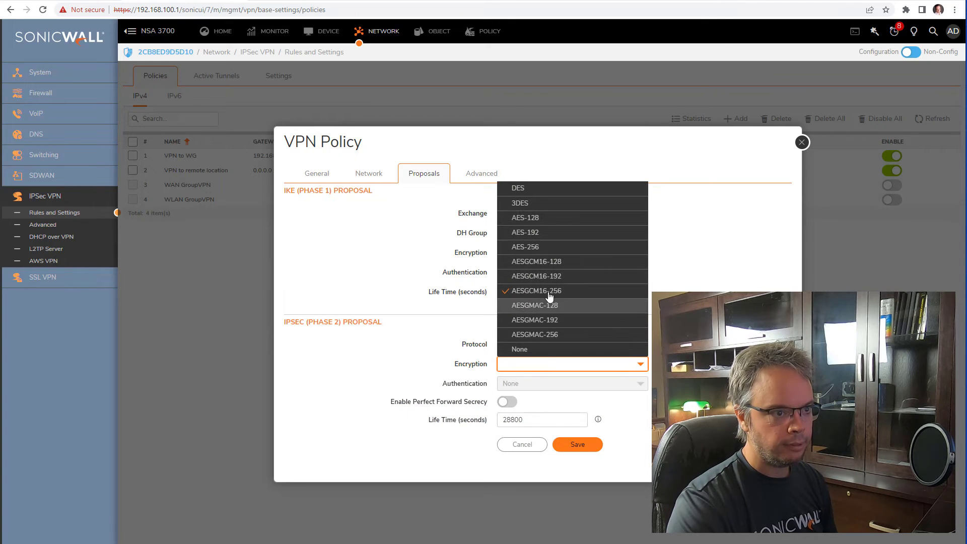
pyautogui.click(551, 253)
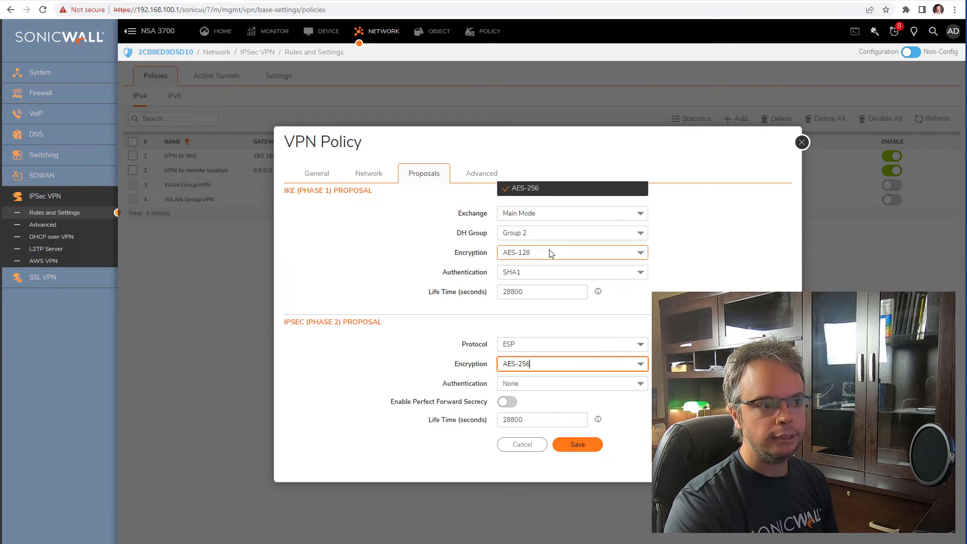
pyautogui.click(578, 447)
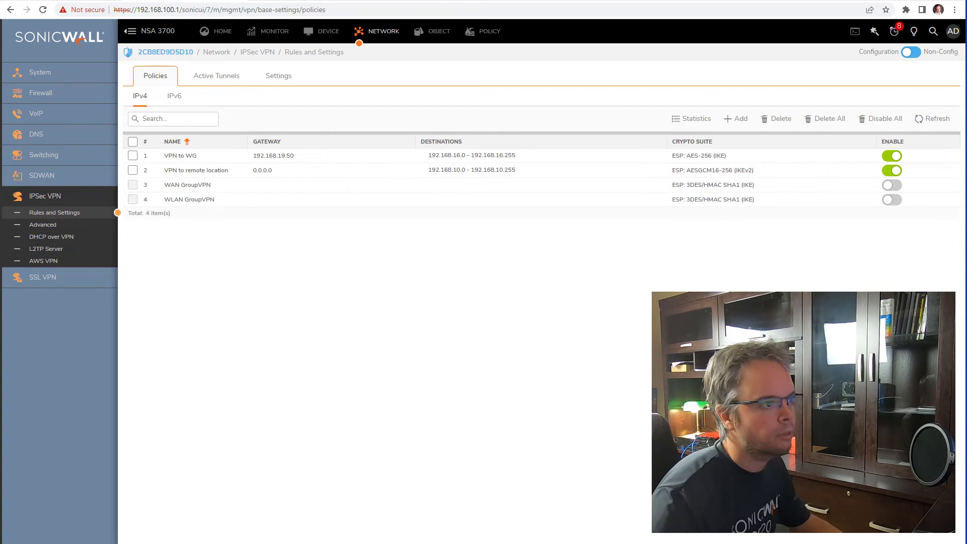
# Change the VPN to WG primary gateway address to 142.39.19.50.
pyautogui.click(278, 157)
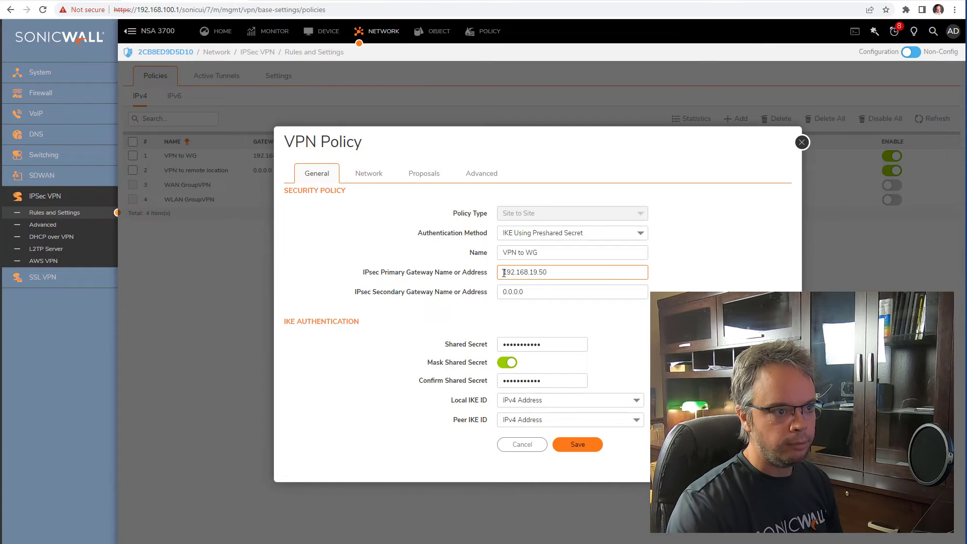
pyautogui.moveTo(528, 272); pyautogui.dragTo(503, 272)
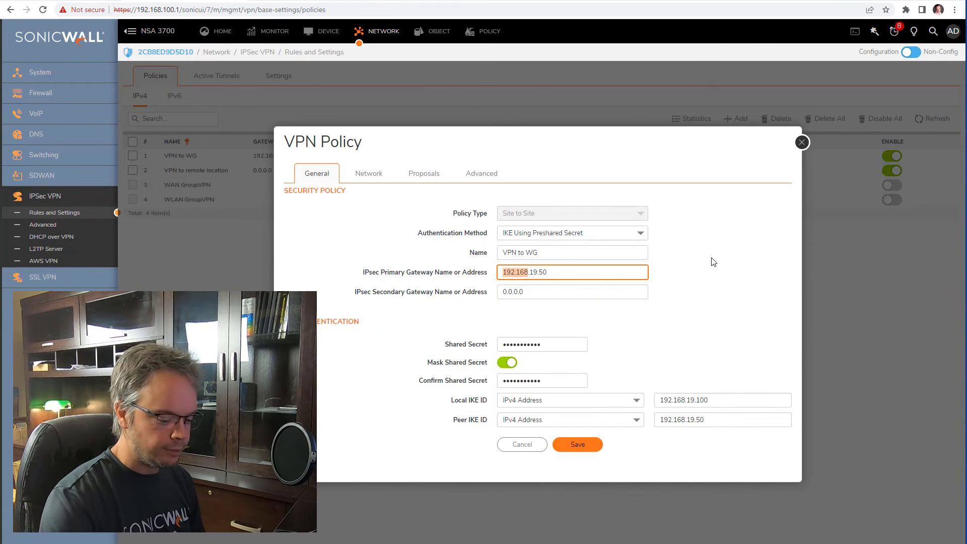
pyautogui.write('142.39')
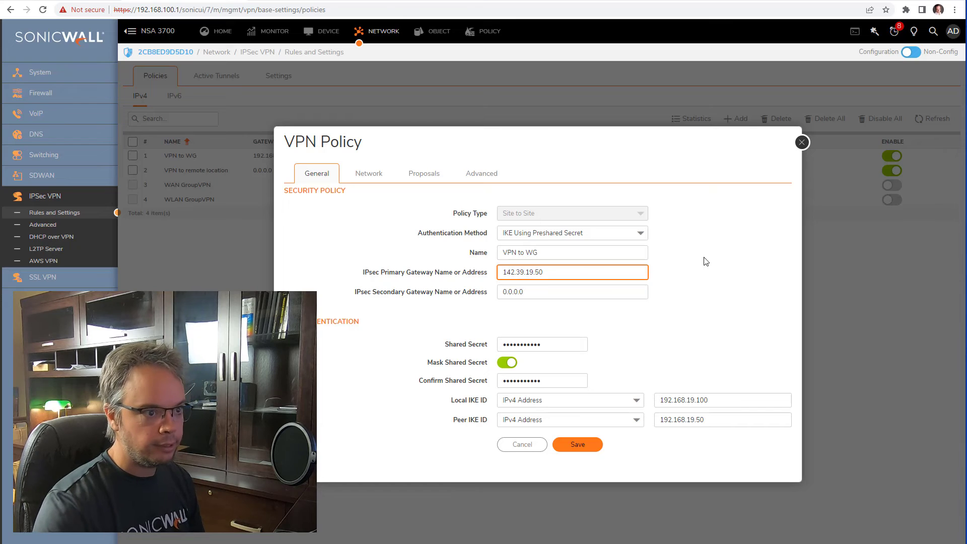
pyautogui.moveTo(546, 272); pyautogui.dragTo(181, 283)
pyautogui.hotkey('ctrl', 'c')
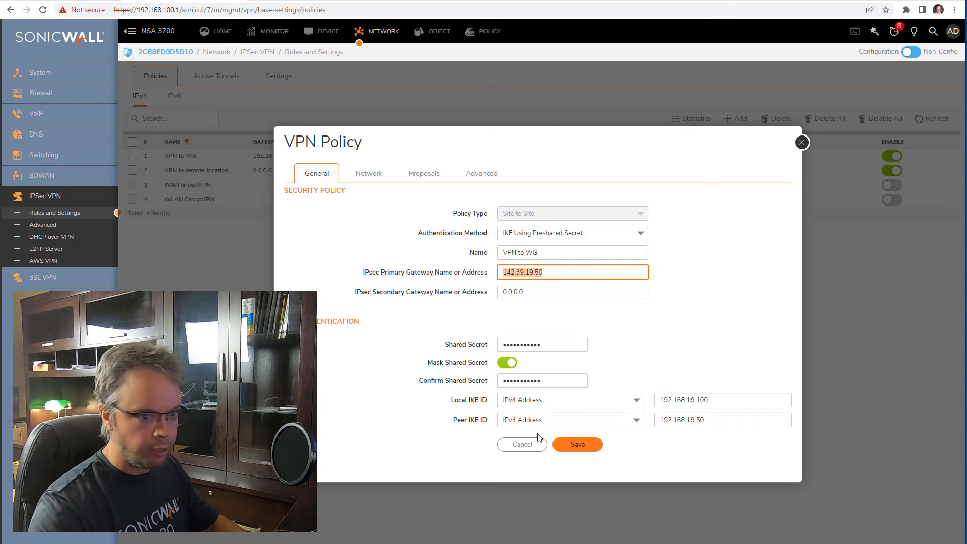
# Set Local IKE ID 142.39.19.100 and Peer IKE ID 142.39.19.50, then save the policy.
pyautogui.doubleClick(712, 403)
pyautogui.hotkey('ctrl', 'v')
pyautogui.doubleClick(689, 422)
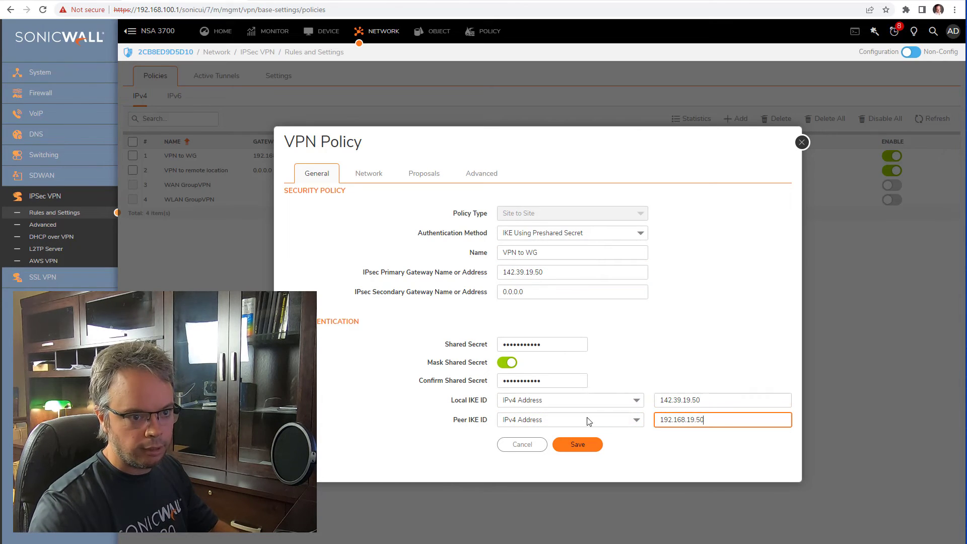
pyautogui.hotkey('ctrl', 'v')
pyautogui.moveTo(691, 401); pyautogui.dragTo(700, 406)
pyautogui.write('1')
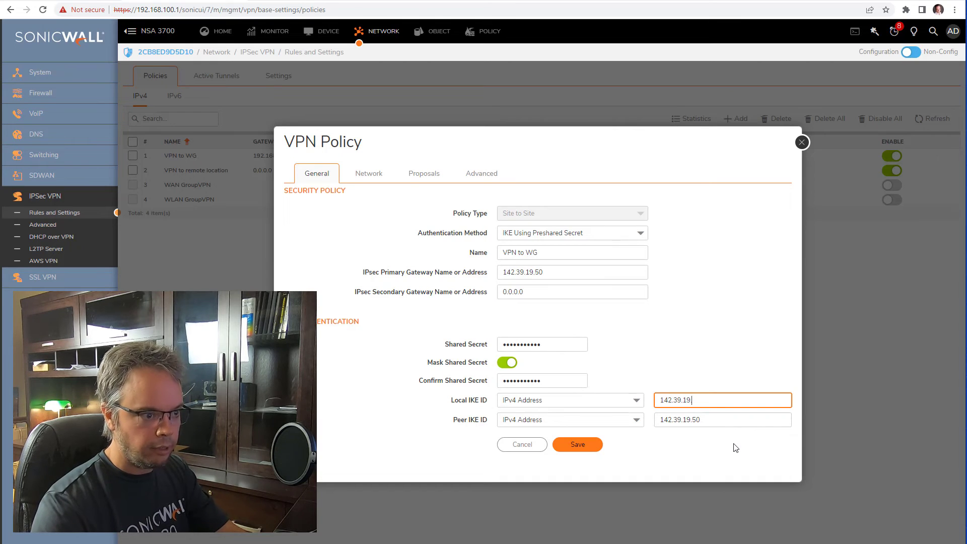
pyautogui.write('00')
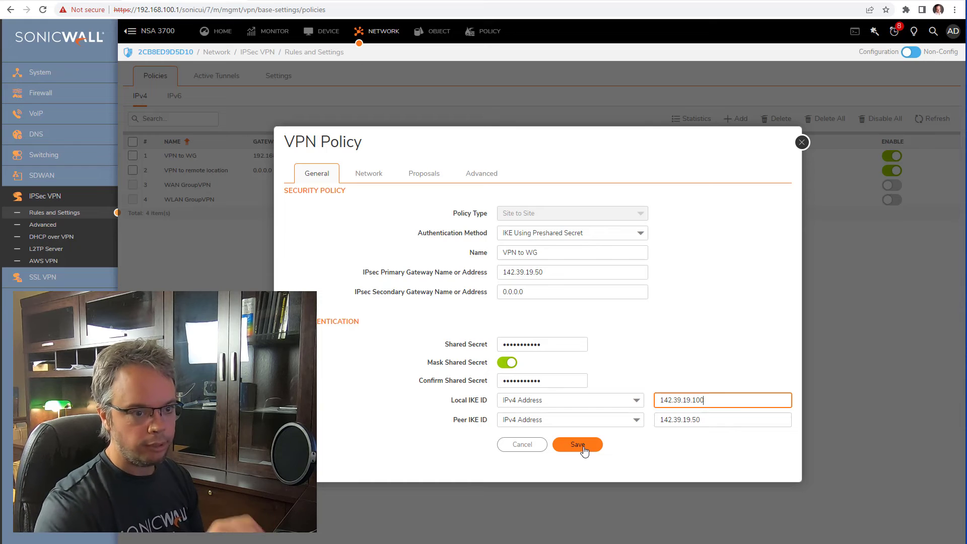
pyautogui.click(584, 448)
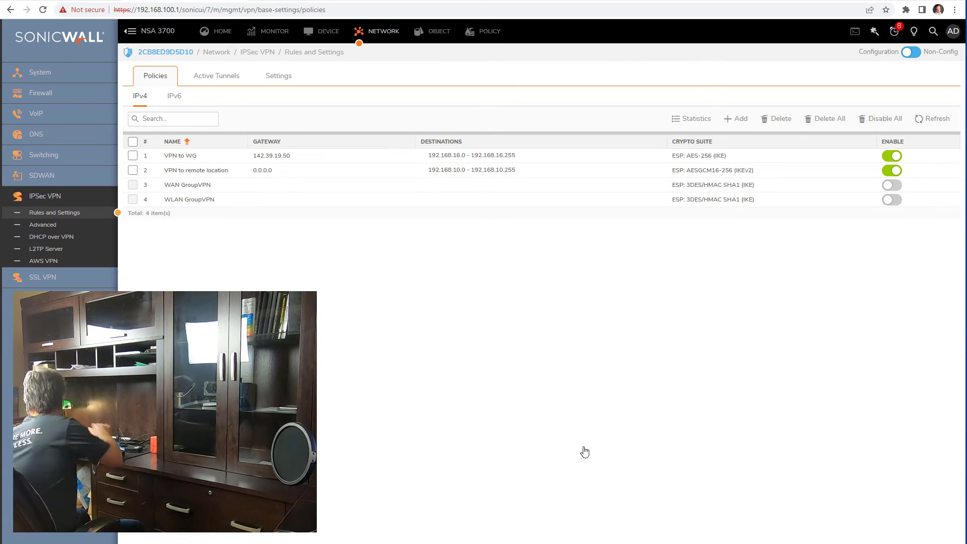
# Rerun ping 192.168.100.1 in Command Prompt.
pyautogui.hotkey('alt', 'Tab')
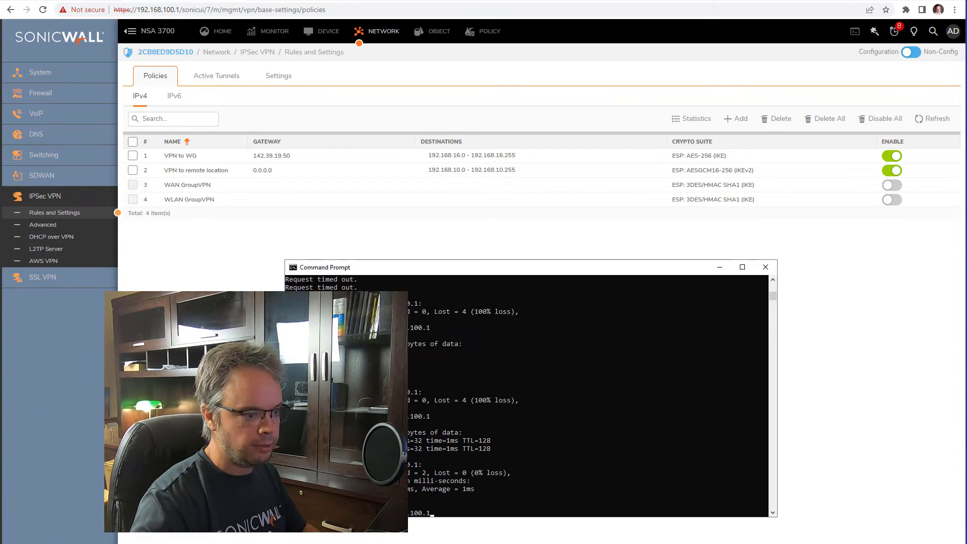
pyautogui.press('Up')
pyautogui.press('Return')
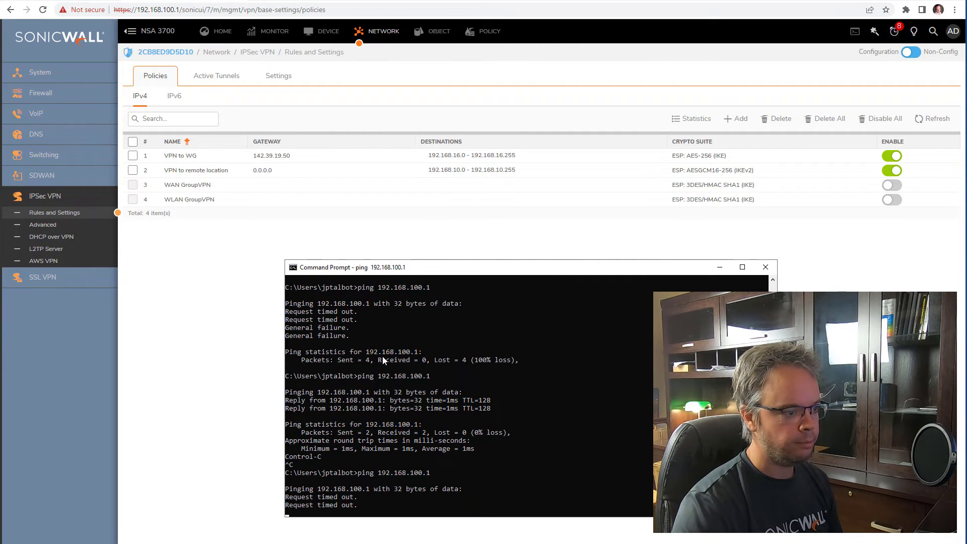
# Check the WatchGuard VPN menu, then ping 192.168.100.1 again until replies arrive.
pyautogui.hotkey('alt', 'Tab')
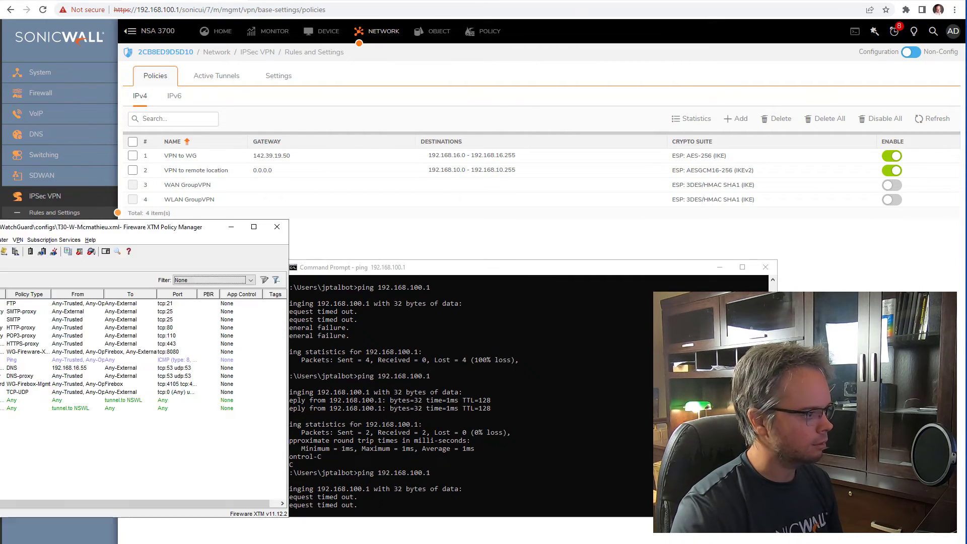
pyautogui.click(19, 241)
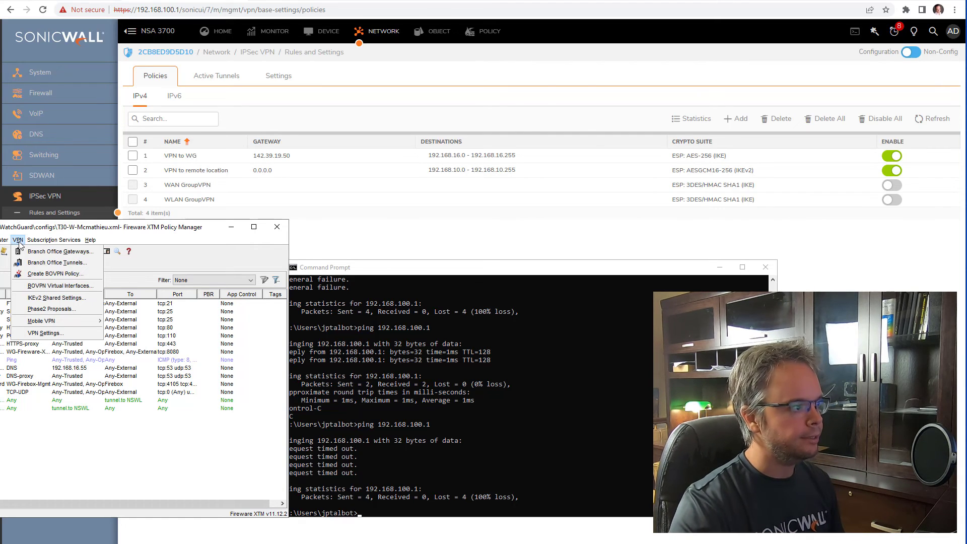
pyautogui.click(418, 268)
pyautogui.press('Up')
pyautogui.press('Return')
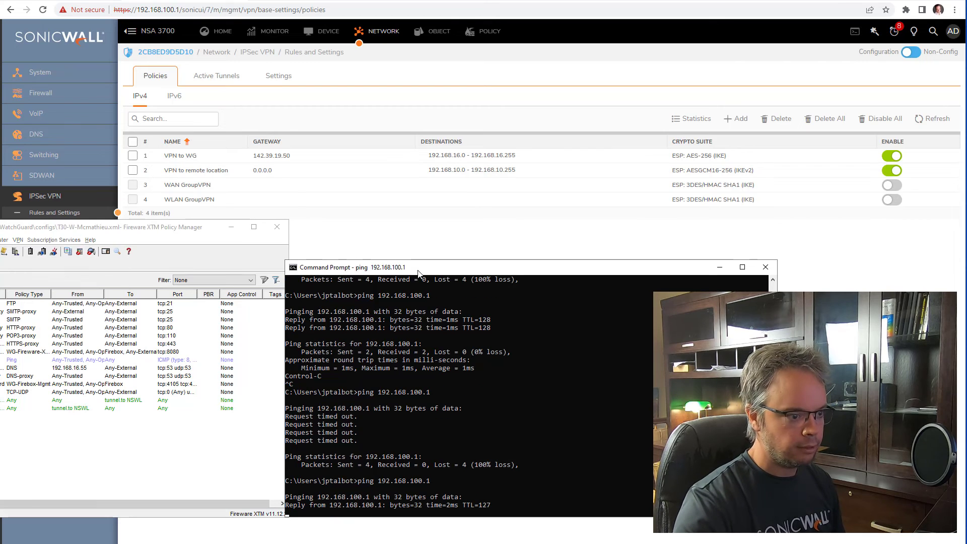